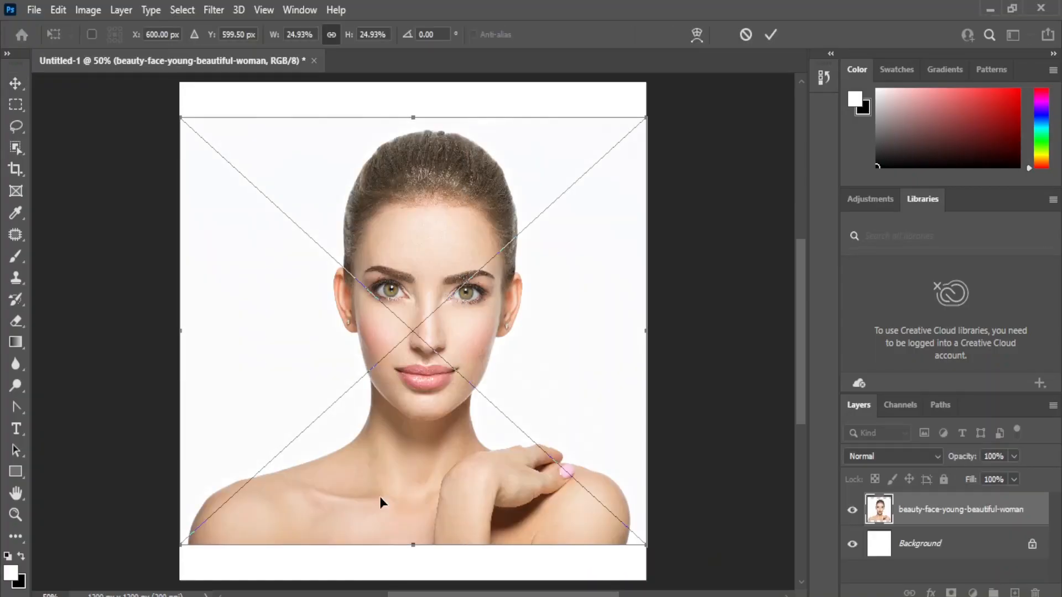
- Place the portrait, cut out the woman onto a new layer using Select Subject, and delete the original portrait layer
{"action": "key", "text": "Return"}
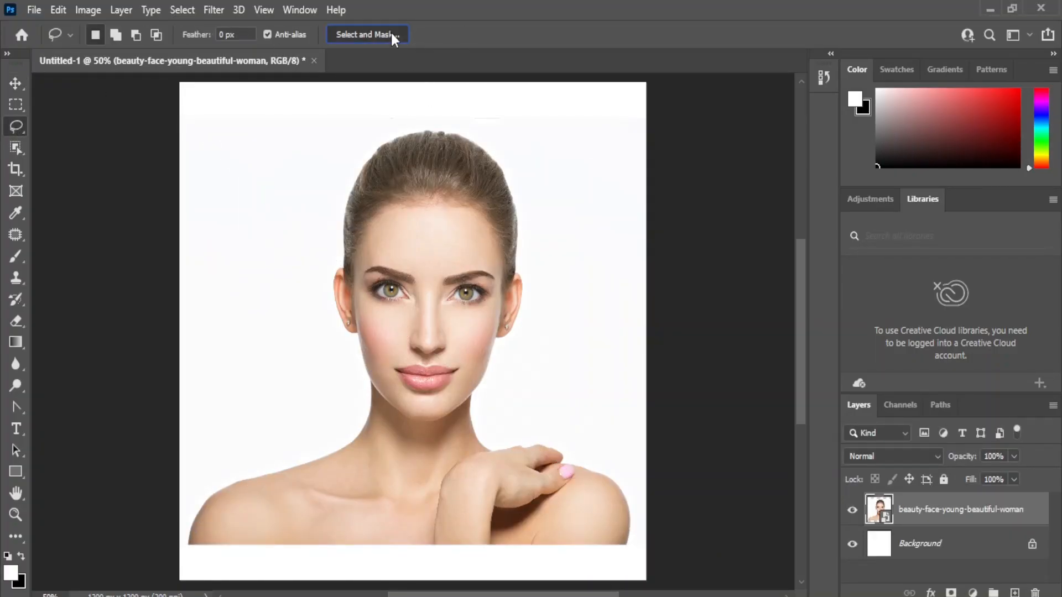
{"action": "left_click", "coordinate": [392, 36]}
{"action": "left_click", "coordinate": [338, 34]}
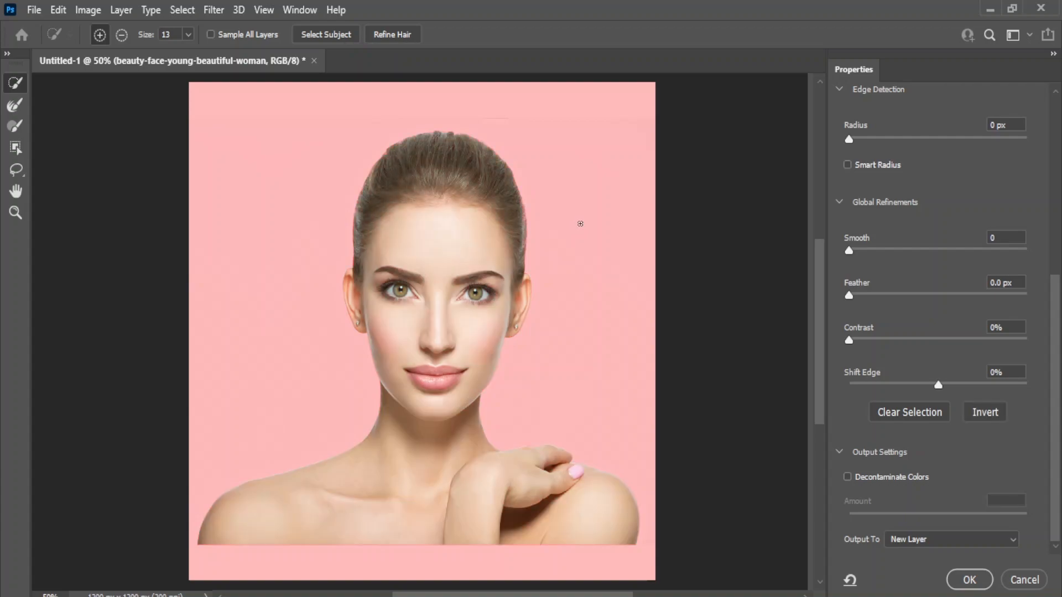
{"action": "left_click", "coordinate": [1012, 540]}
{"action": "left_click", "coordinate": [940, 552]}
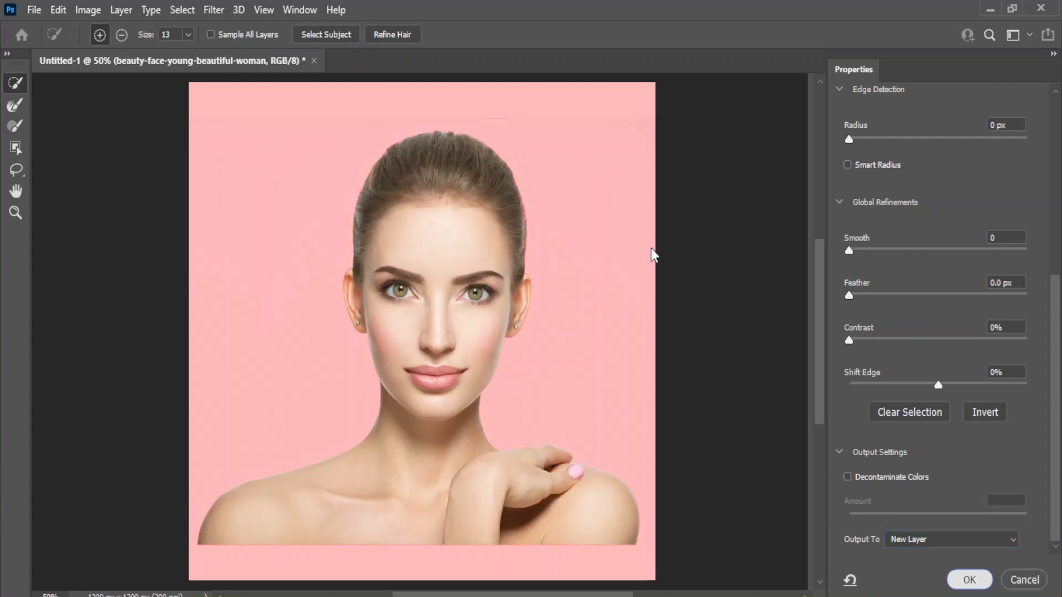
{"action": "left_click", "coordinate": [968, 580]}
{"action": "left_click_drag", "start_coordinate": [950, 545], "coordinate": [1034, 591]}
- Move the cutout woman to the canvas's lower-left corner and scale her up to 103.62%
{"action": "left_click", "coordinate": [15, 83]}
{"action": "left_click_drag", "start_coordinate": [457, 236], "coordinate": [450, 265]}
{"action": "key", "text": "ctrl+t"}
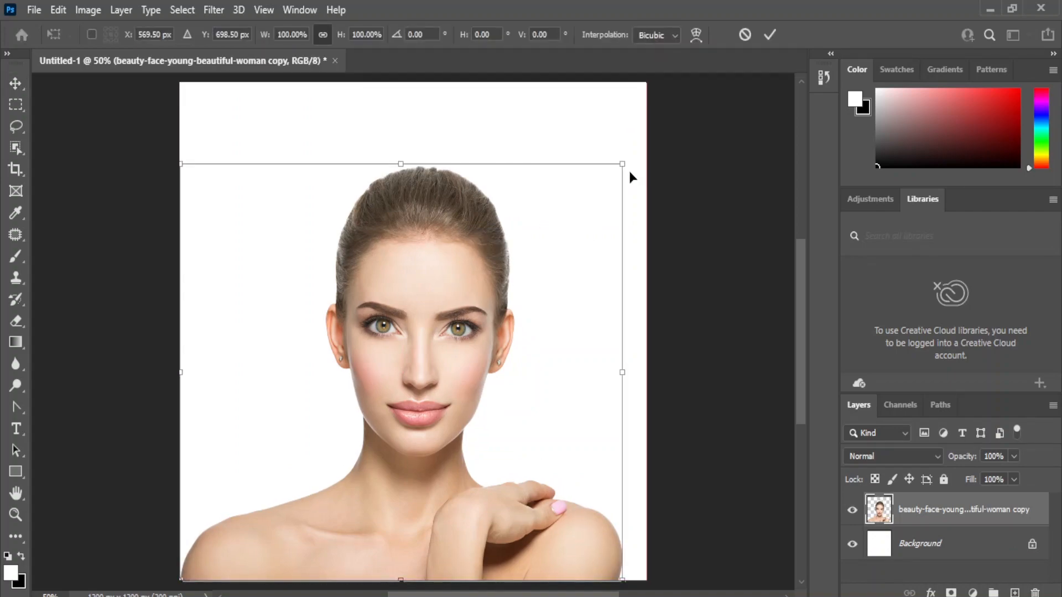
{"action": "left_click_drag", "start_coordinate": [622, 166], "coordinate": [640, 150]}
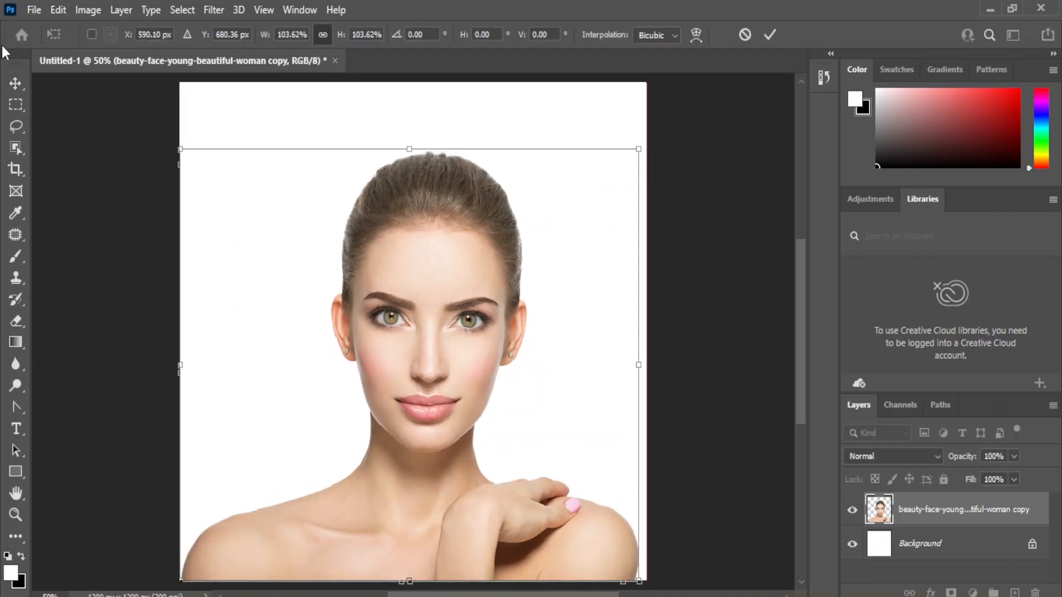
{"action": "key", "text": "Return"}
{"action": "left_click", "coordinate": [730, 305]}
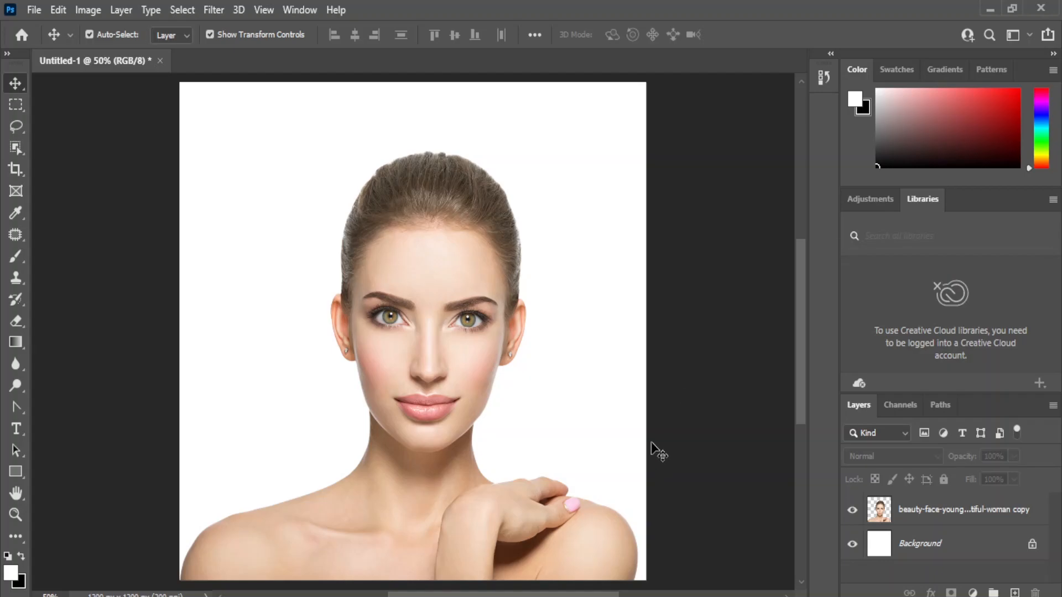
- Place the cracked stone texture image over the woman's face and scale it to 40.56%
{"action": "left_click", "coordinate": [573, 535]}
{"action": "left_click_drag", "start_coordinate": [154, 366], "coordinate": [415, 398]}
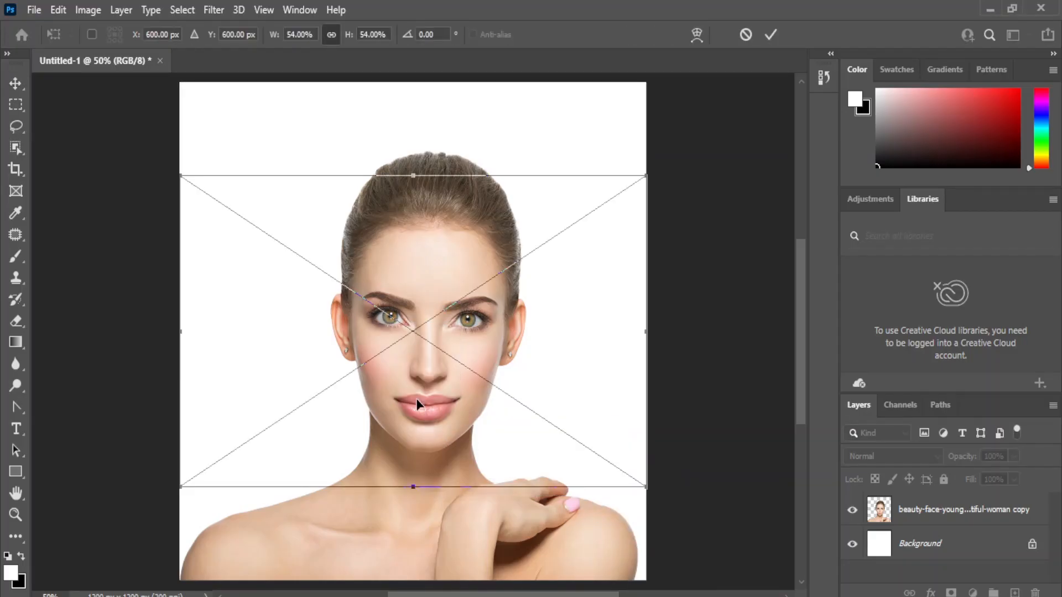
{"action": "left_click_drag", "start_coordinate": [180, 486], "coordinate": [308, 432]}
{"action": "left_click_drag", "start_coordinate": [464, 297], "coordinate": [477, 329]}
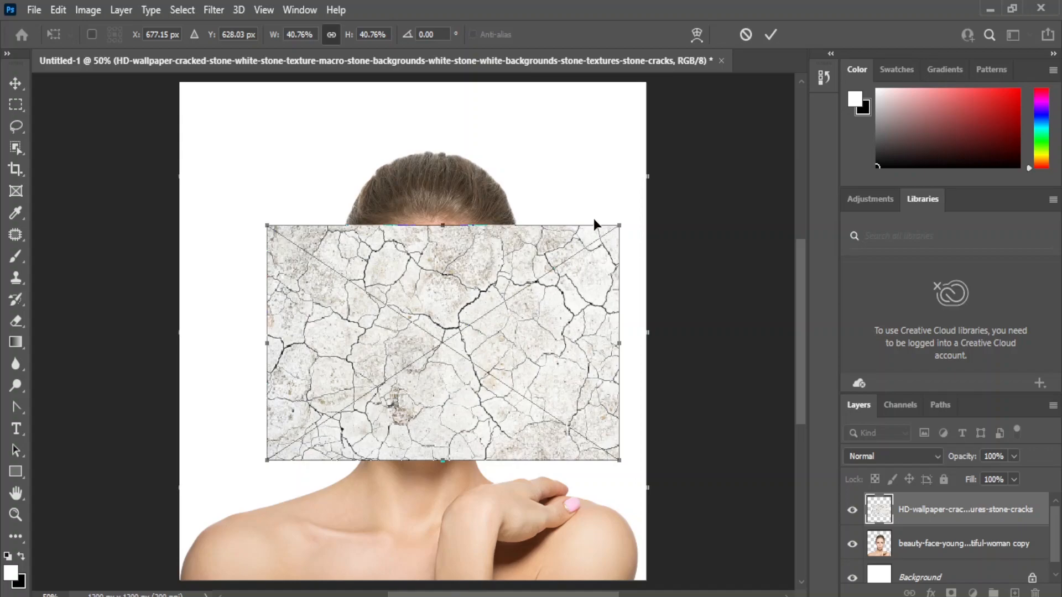
{"action": "mouse_move", "coordinate": [621, 221]}
{"action": "left_mouse_down"}
{"action": "mouse_move", "coordinate": [628, 209]}
{"action": "mouse_move", "coordinate": [615, 215]}
{"action": "left_mouse_up"}
{"action": "left_click_drag", "start_coordinate": [422, 280], "coordinate": [421, 267]}
{"action": "left_click_drag", "start_coordinate": [614, 448], "coordinate": [616, 449]}
- Reduce the crack texture's opacity to 47%, rotate it to 90.75°, and scale it to 29.77% to fit over the face
{"action": "left_click", "coordinate": [1013, 456]}
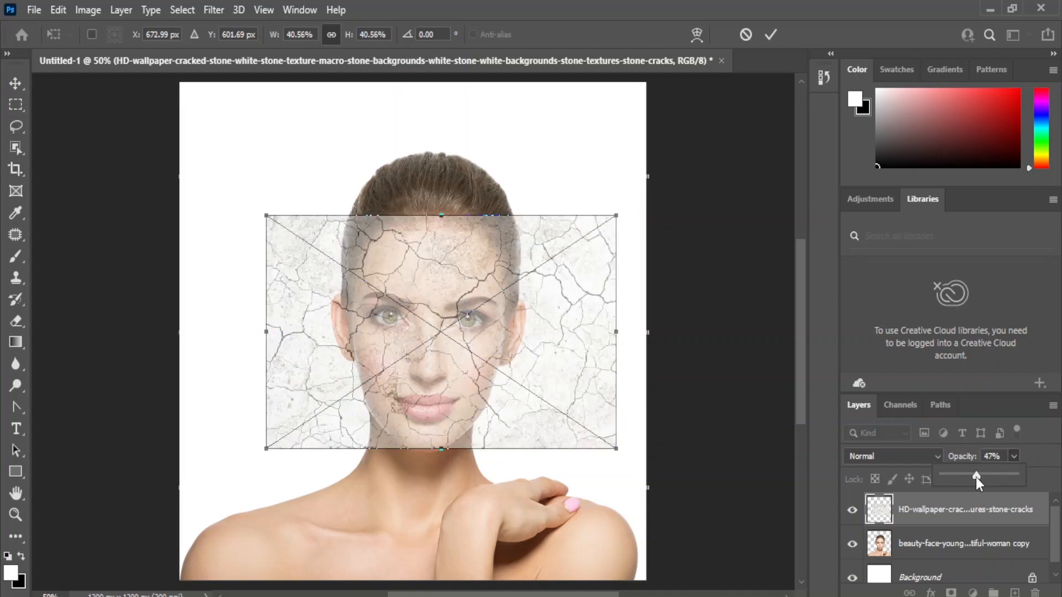
{"action": "left_click", "coordinate": [15, 83]}
{"action": "left_click_drag", "start_coordinate": [622, 461], "coordinate": [337, 479]}
{"action": "left_click_drag", "start_coordinate": [456, 272], "coordinate": [450, 317]}
{"action": "left_click_drag", "start_coordinate": [327, 565], "coordinate": [361, 507]}
{"action": "left_click_drag", "start_coordinate": [497, 345], "coordinate": [480, 345]}
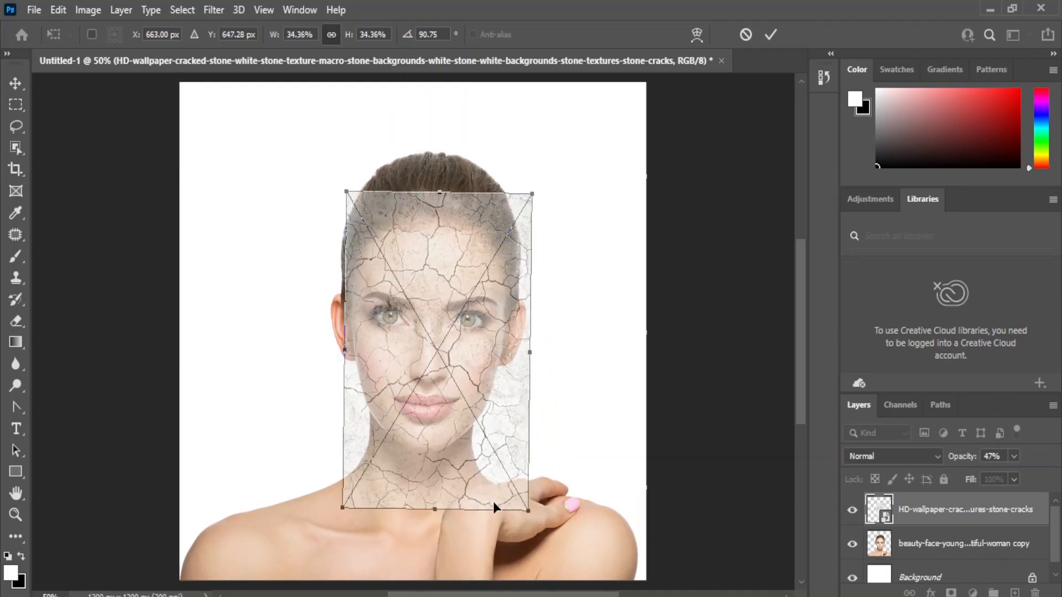
{"action": "left_click_drag", "start_coordinate": [532, 514], "coordinate": [509, 472]}
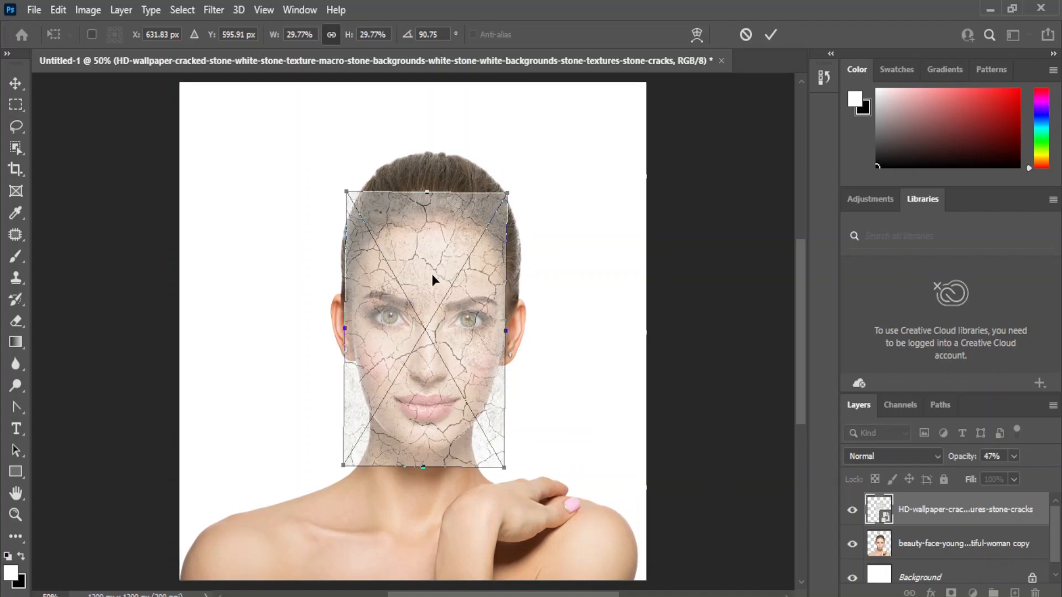
- Warp the crack texture's upper-right corner and side edges to follow the sides of the head
{"action": "left_click", "coordinate": [58, 10]}
{"action": "mouse_move", "coordinate": [111, 386]}
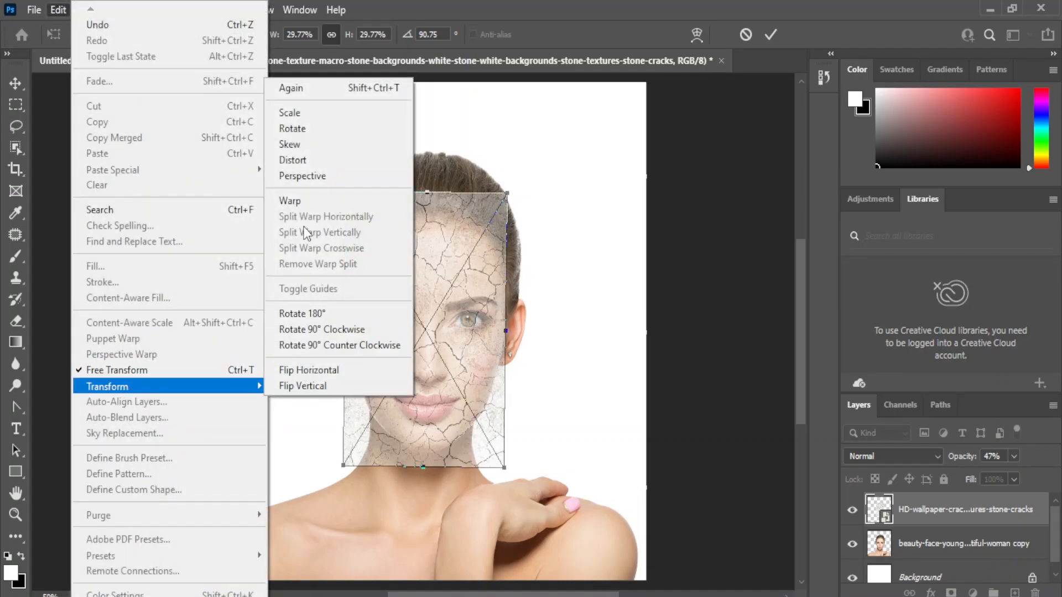
{"action": "left_click", "coordinate": [301, 197]}
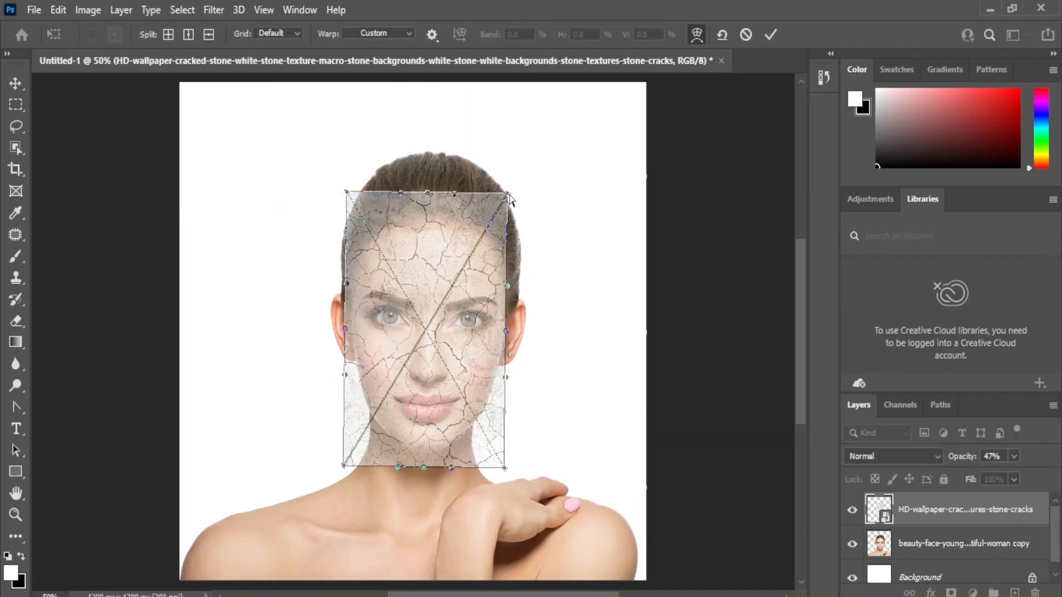
{"action": "left_click_drag", "start_coordinate": [507, 196], "coordinate": [500, 194]}
{"action": "left_click_drag", "start_coordinate": [505, 284], "coordinate": [512, 284]}
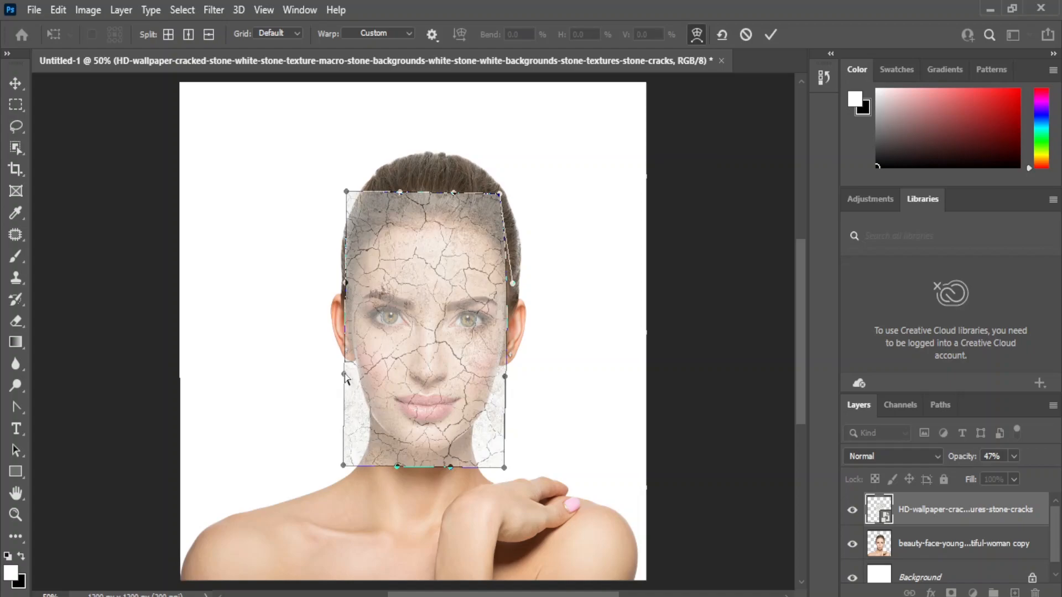
{"action": "left_click_drag", "start_coordinate": [344, 374], "coordinate": [356, 370]}
{"action": "left_click_drag", "start_coordinate": [344, 286], "coordinate": [353, 281]}
{"action": "left_click_drag", "start_coordinate": [513, 283], "coordinate": [506, 282]}
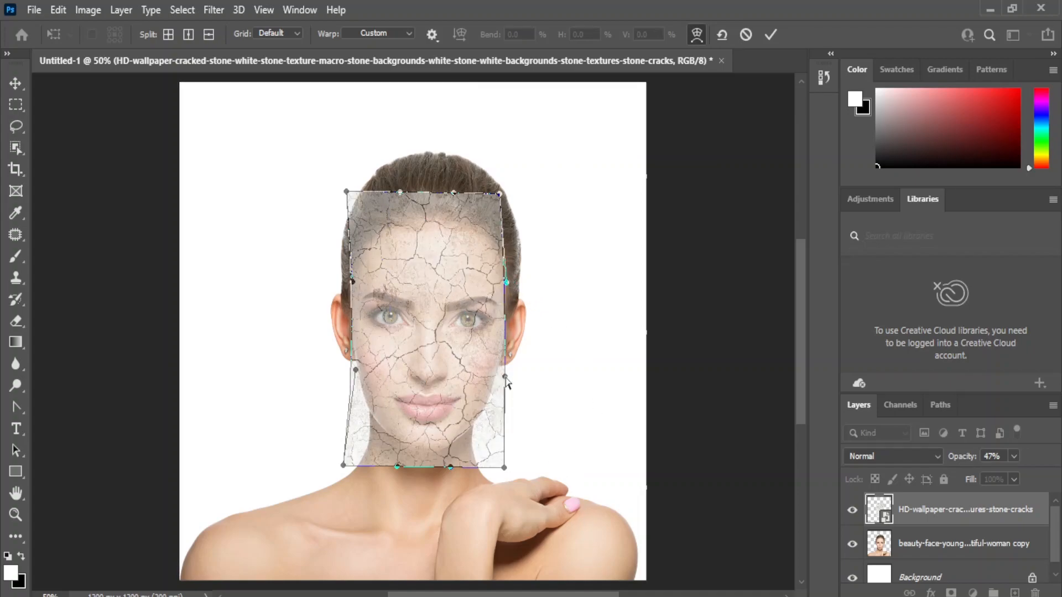
- Warp the texture's lower corners in to the jawline, bow its lower sides outward around the cheeks, and apply the warp
{"action": "left_click_drag", "start_coordinate": [501, 463], "coordinate": [473, 435]}
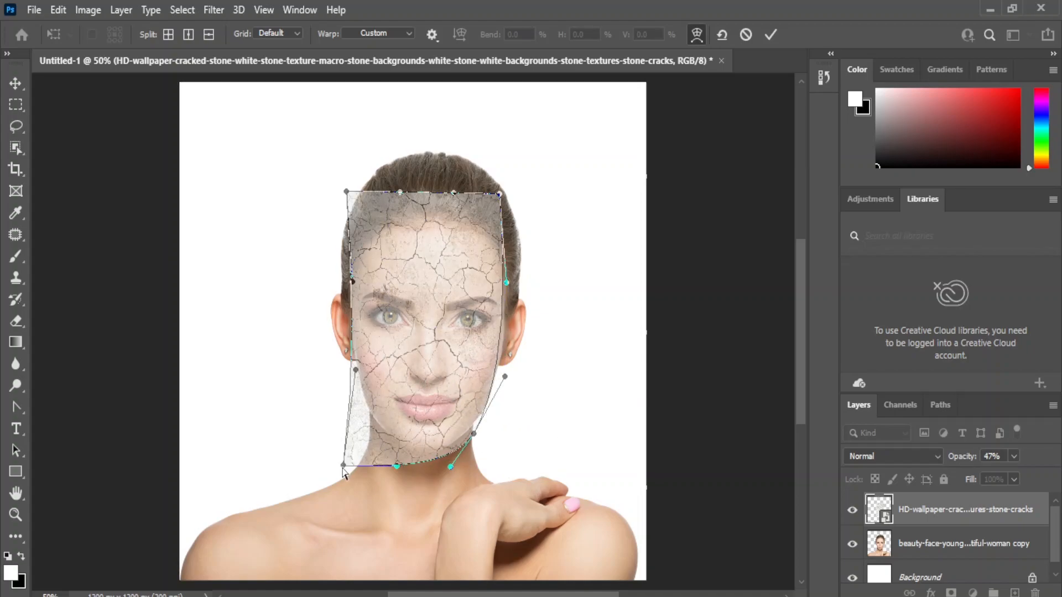
{"action": "left_click_drag", "start_coordinate": [344, 467], "coordinate": [376, 438]}
{"action": "left_click_drag", "start_coordinate": [355, 369], "coordinate": [340, 369]}
{"action": "left_click_drag", "start_coordinate": [504, 378], "coordinate": [518, 381]}
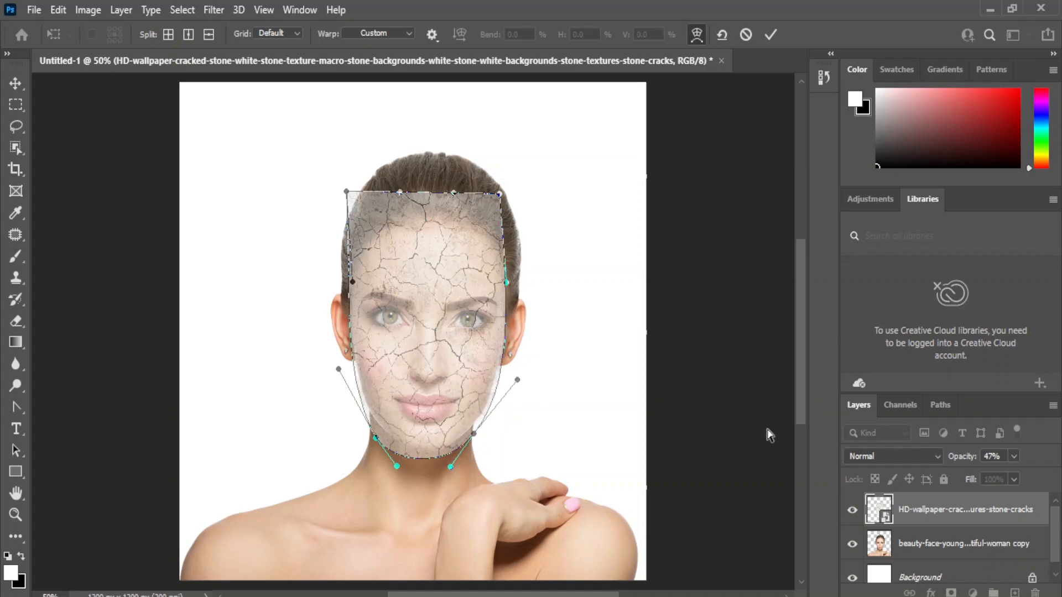
{"action": "left_click", "coordinate": [15, 85]}
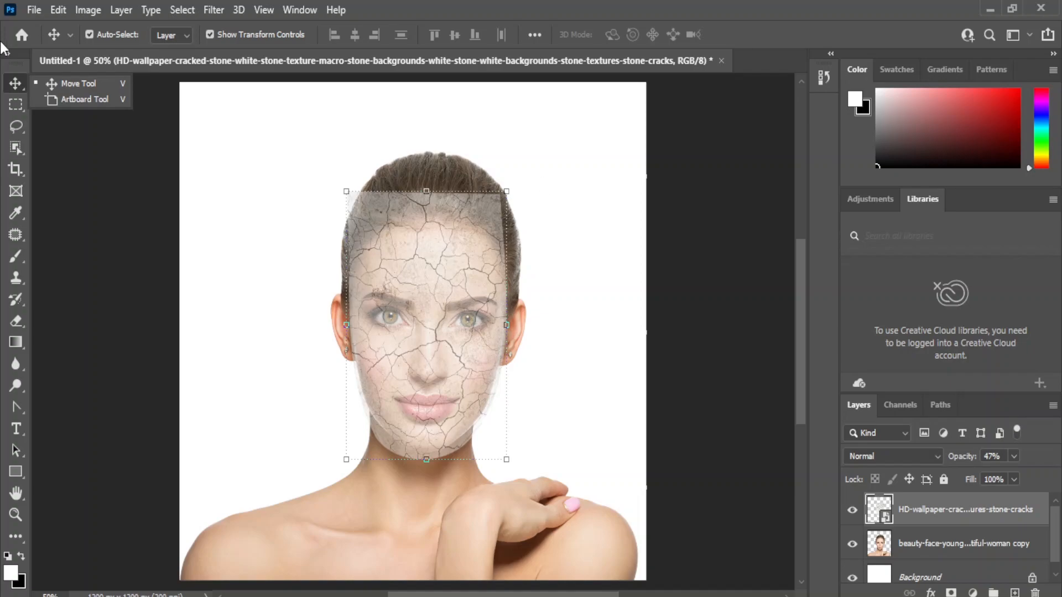
- Set the crack texture layer to 100% opacity with the Multiply blend mode
{"action": "left_click", "coordinate": [892, 456]}
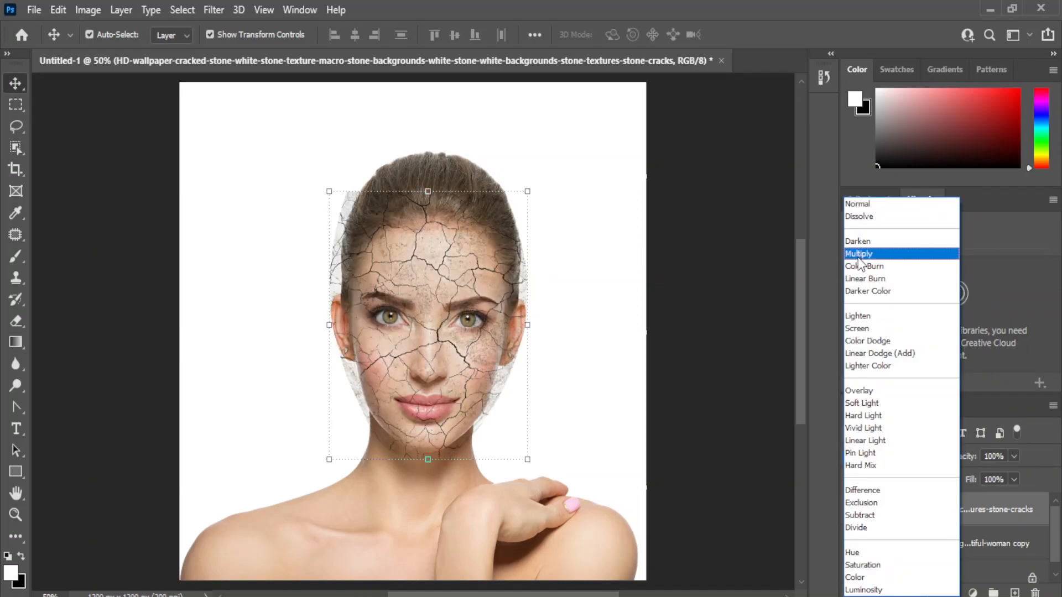
{"action": "left_click", "coordinate": [859, 255]}
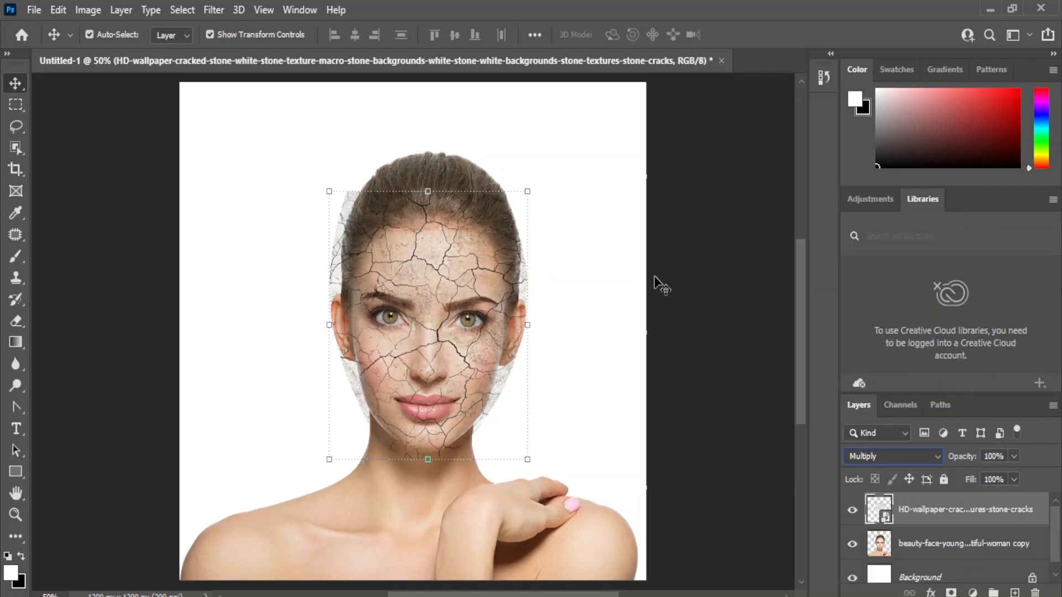
{"action": "left_click", "coordinate": [758, 238]}
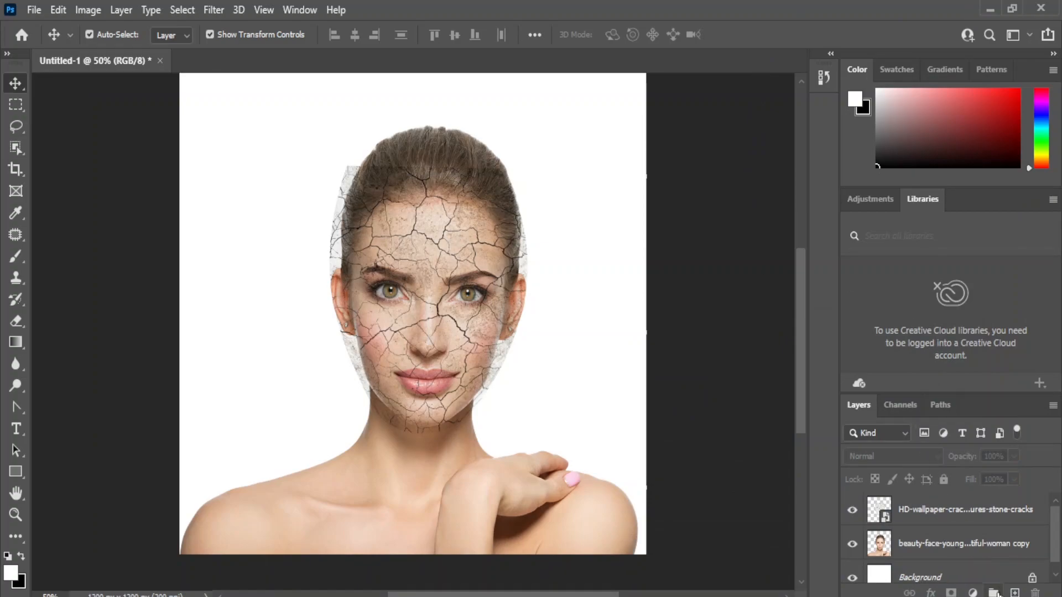
- Add a Levels adjustment layer clipped to the crack texture layer
{"action": "left_click", "coordinate": [973, 594]}
{"action": "left_click", "coordinate": [977, 369]}
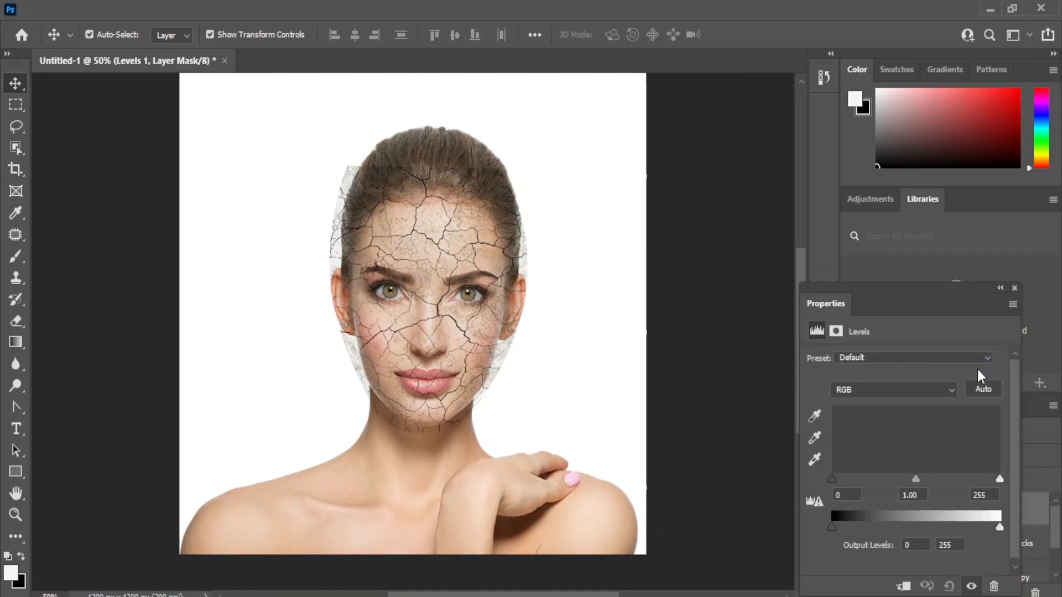
{"action": "left_click_drag", "start_coordinate": [888, 284], "coordinate": [680, 106]}
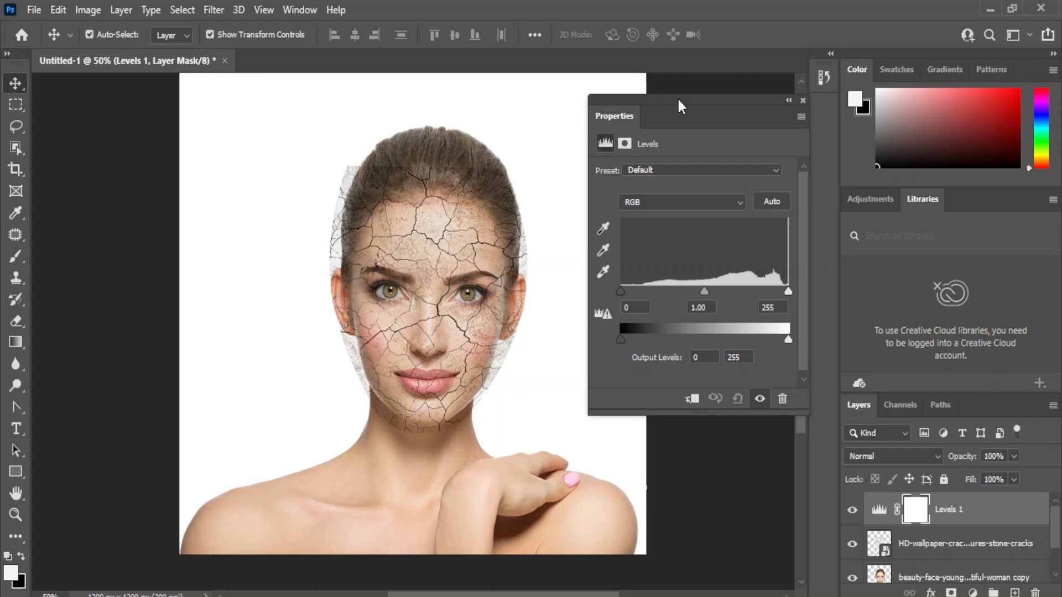
{"action": "left_click", "coordinate": [691, 398]}
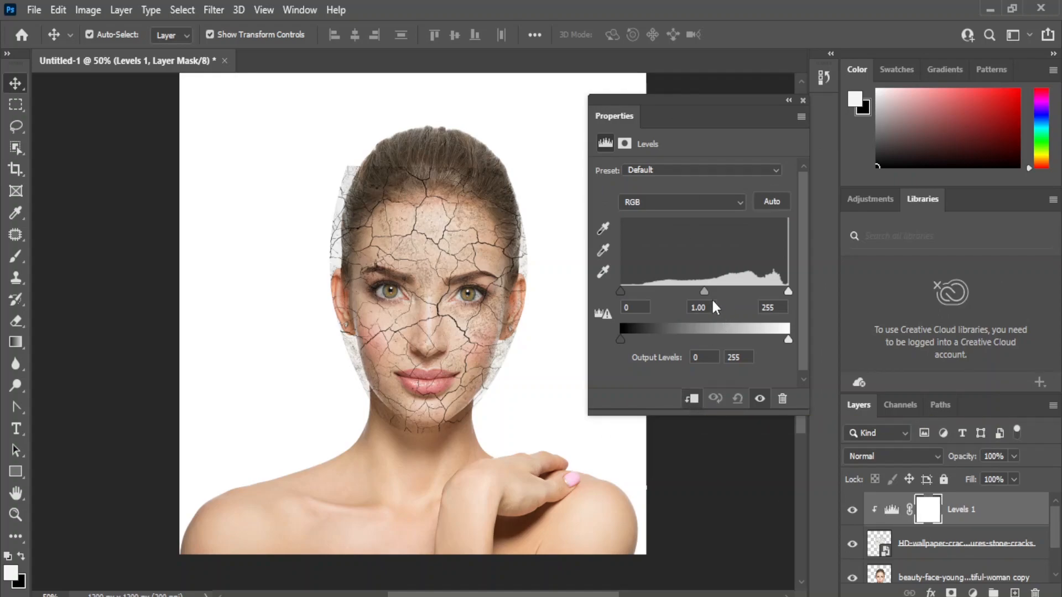
- Set the Levels midtone input to 2.24 and the white input to 230
{"action": "mouse_move", "coordinate": [705, 292]}
{"action": "left_mouse_down"}
{"action": "mouse_move", "coordinate": [740, 289]}
{"action": "mouse_move", "coordinate": [698, 289]}
{"action": "mouse_move", "coordinate": [719, 290]}
{"action": "left_mouse_up"}
{"action": "left_click", "coordinate": [698, 307]}
{"action": "type", "text": "2"}
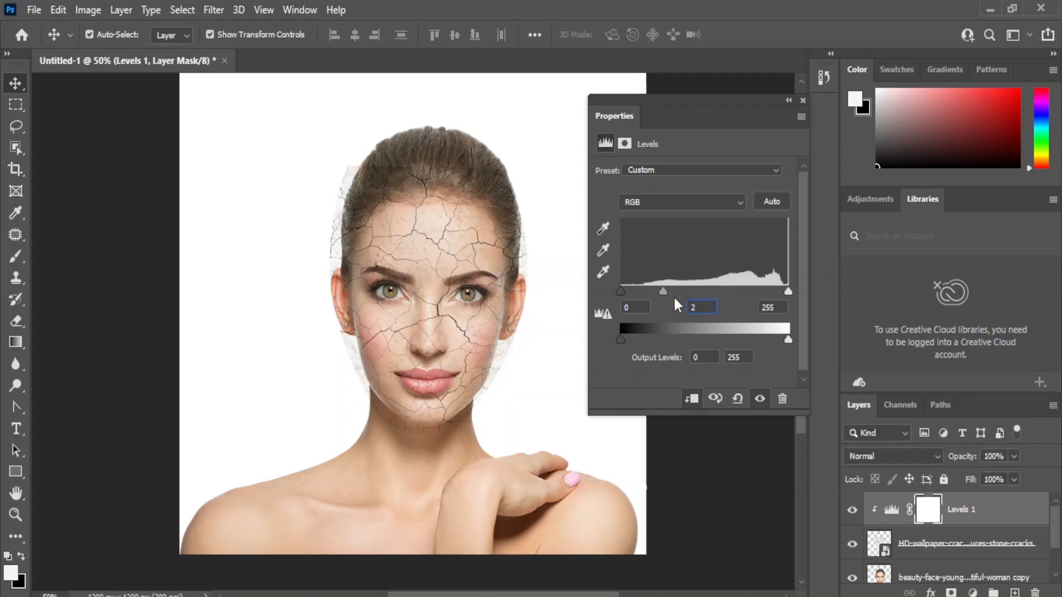
{"action": "type", "text": ".24"}
{"action": "left_click", "coordinate": [766, 308]}
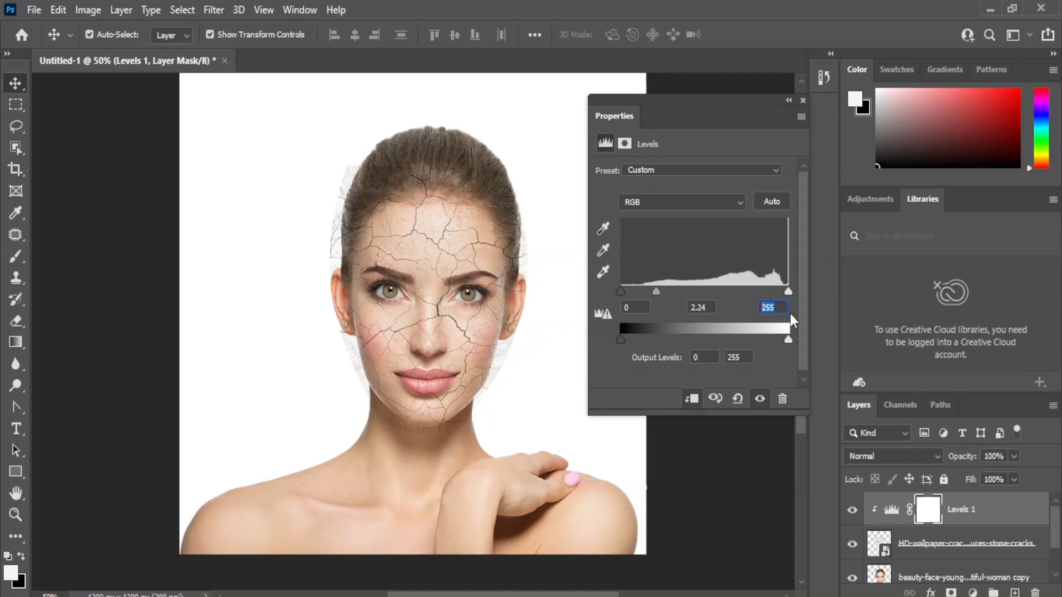
{"action": "type", "text": "230"}
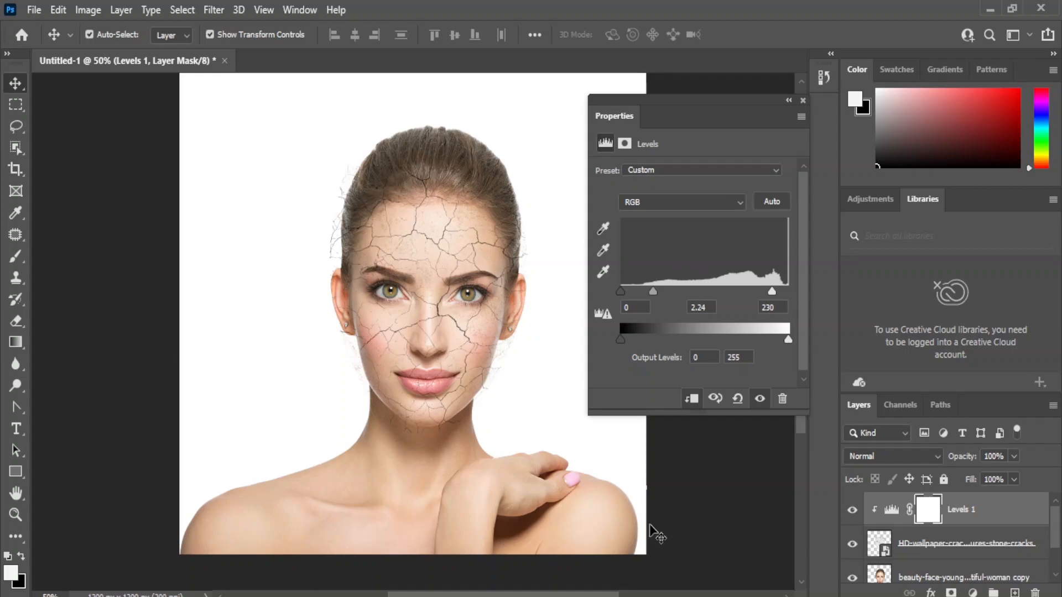
{"action": "left_click", "coordinate": [803, 101]}
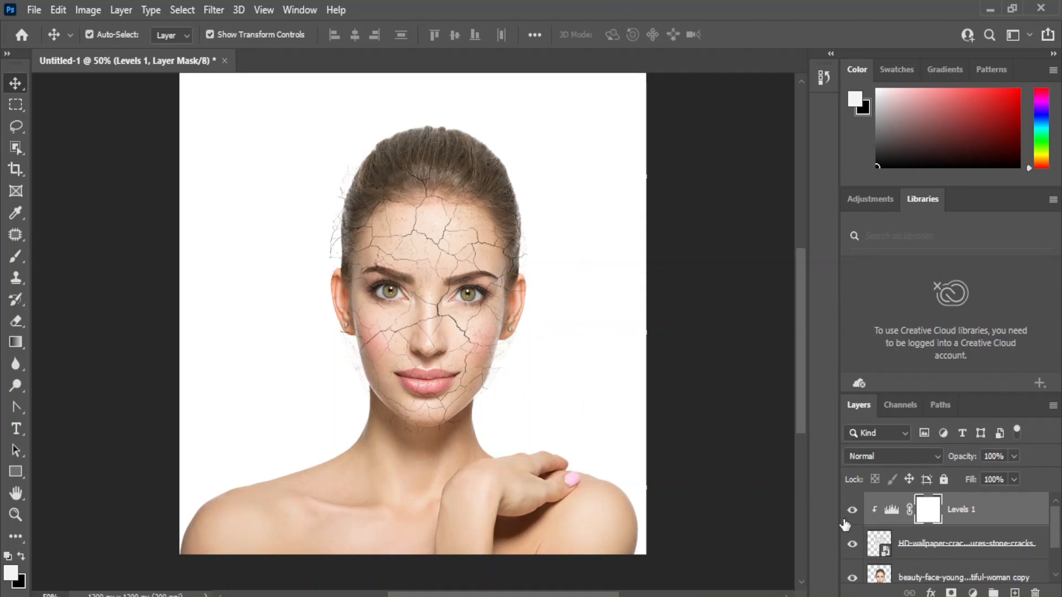
- Add a layer mask to the crack texture layer
{"action": "left_click", "coordinate": [965, 543]}
{"action": "left_click", "coordinate": [972, 592]}
{"action": "key", "text": "Escape"}
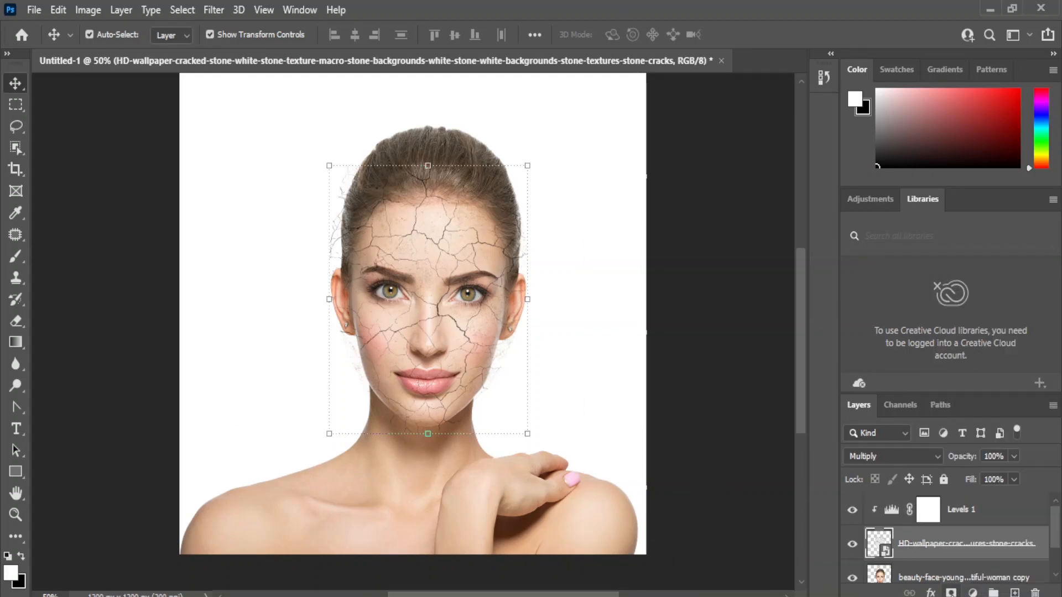
{"action": "left_click", "coordinate": [951, 593]}
- Set up a soft round brush at 400 px with black as the foreground colour for painting on the mask
{"action": "left_click", "coordinate": [19, 257]}
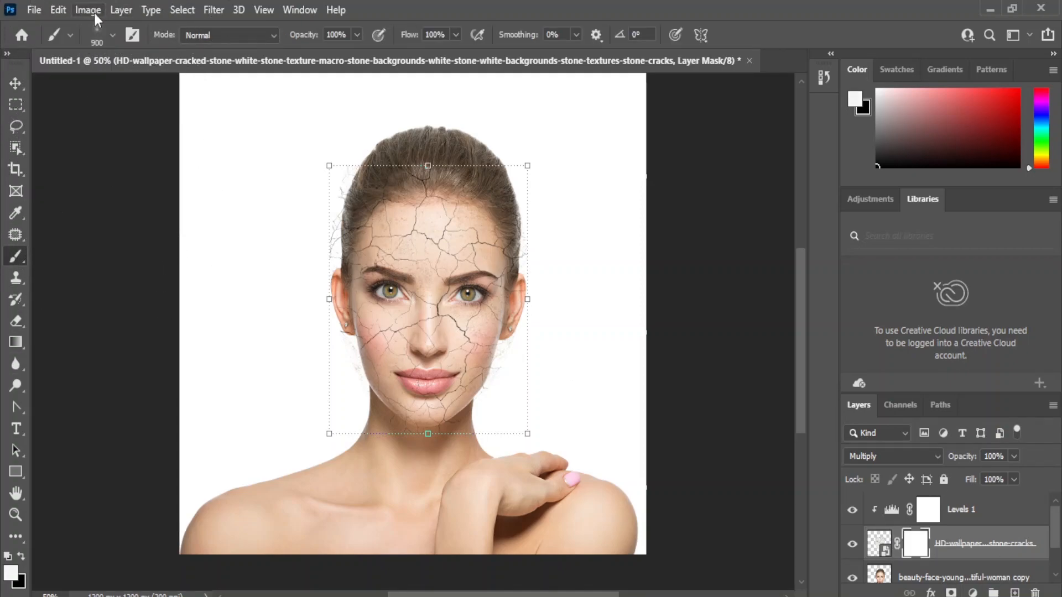
{"action": "left_click", "coordinate": [96, 34]}
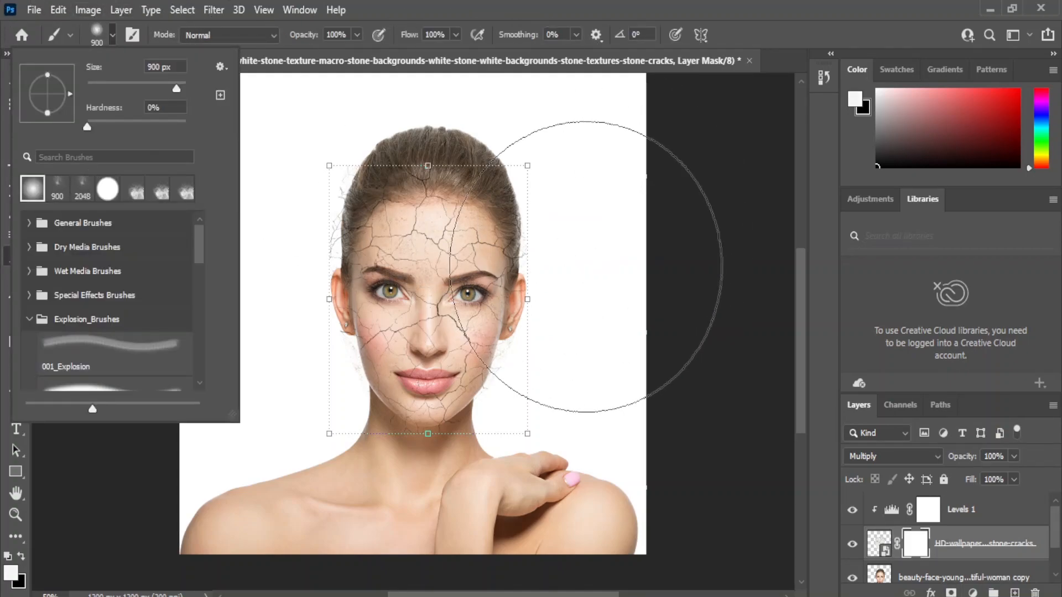
{"action": "left_click", "coordinate": [734, 267]}
{"action": "key", "text": "bracketleft"}
{"action": "key", "text": "bracketleft"}
{"action": "key", "text": "bracketleft"}
{"action": "key", "text": "bracketleft"}
{"action": "key", "text": "bracketleft"}
{"action": "key", "text": "ctrl+plus"}
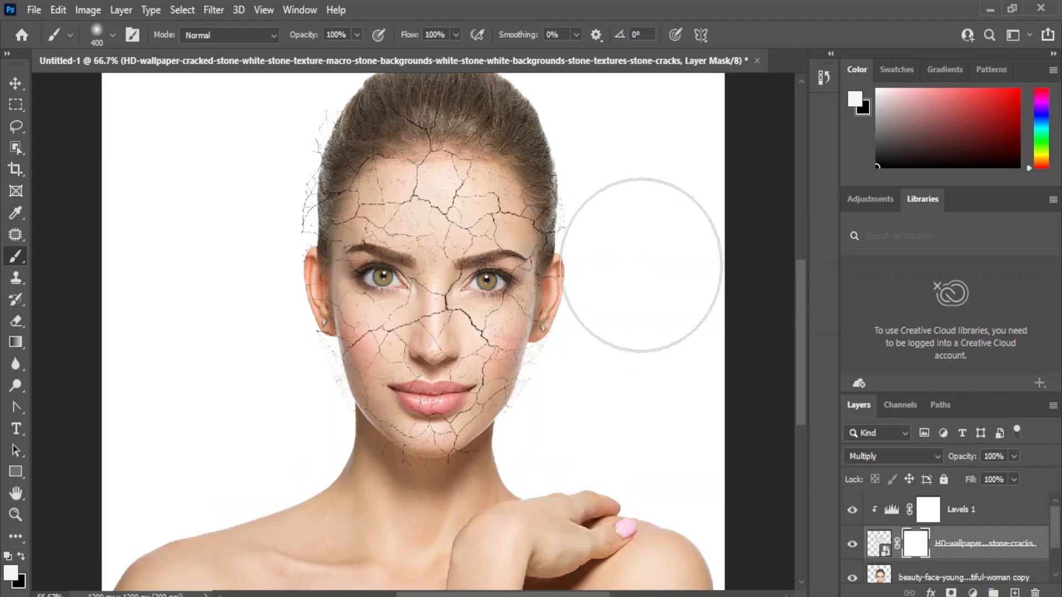
{"action": "left_click", "coordinate": [21, 555]}
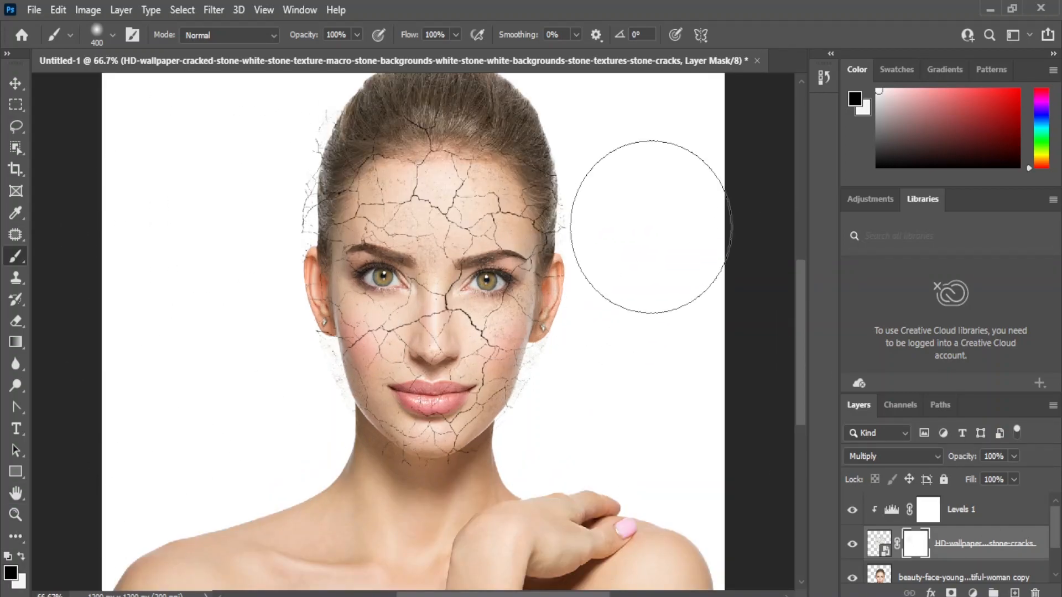
- Paint black on the crack layer's mask to hide the cracks over the hair and beside the head, reducing the brush to 150 px
{"action": "left_click_drag", "start_coordinate": [644, 189], "coordinate": [498, 210]}
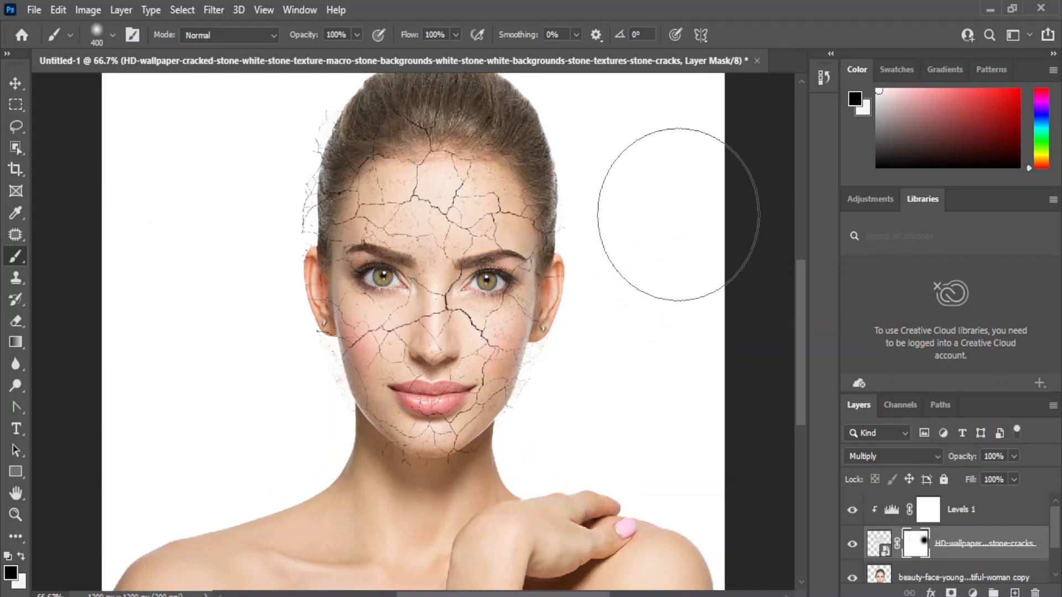
{"action": "key", "text": "ctrl+plus"}
{"action": "left_click_drag", "start_coordinate": [539, 179], "coordinate": [430, 399]}
{"action": "key", "text": "bracketleft"}
{"action": "key", "text": "bracketleft"}
{"action": "key", "text": "bracketleft"}
{"action": "key", "text": "bracketleft"}
{"action": "key", "text": "bracketleft"}
{"action": "mouse_move", "coordinate": [569, 365]}
{"action": "left_mouse_down"}
{"action": "mouse_move", "coordinate": [433, 244]}
{"action": "mouse_move", "coordinate": [306, 219]}
{"action": "mouse_move", "coordinate": [318, 213]}
{"action": "mouse_move", "coordinate": [464, 264]}
{"action": "mouse_move", "coordinate": [287, 231]}
{"action": "mouse_move", "coordinate": [157, 242]}
{"action": "mouse_move", "coordinate": [95, 359]}
{"action": "mouse_move", "coordinate": [118, 380]}
{"action": "mouse_move", "coordinate": [143, 304]}
{"action": "mouse_move", "coordinate": [134, 381]}
{"action": "mouse_move", "coordinate": [180, 276]}
{"action": "mouse_move", "coordinate": [154, 358]}
{"action": "mouse_move", "coordinate": [195, 263]}
{"action": "mouse_move", "coordinate": [300, 222]}
{"action": "mouse_move", "coordinate": [490, 266]}
{"action": "left_mouse_up"}
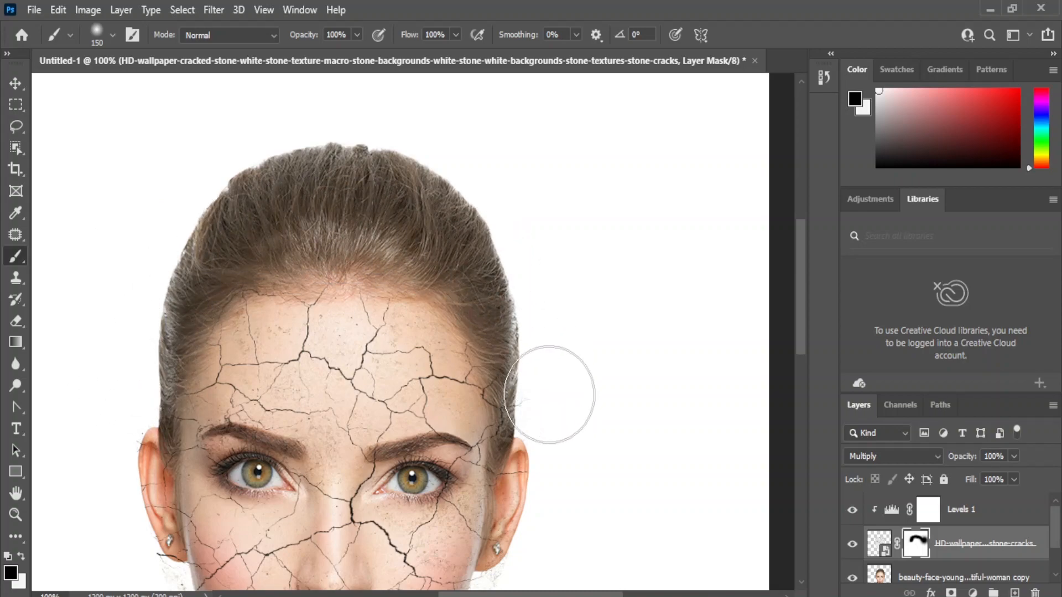
- Mask out the cracks over the ears, beside the cheeks and jaw, and under the chin, reducing the brush to 80 px
{"action": "scroll", "coordinate": [741, 374], "scroll_direction": "down", "scroll_amount": 5}
{"action": "mouse_move", "coordinate": [83, 270]}
{"action": "left_mouse_down"}
{"action": "mouse_move", "coordinate": [109, 261]}
{"action": "mouse_move", "coordinate": [98, 365]}
{"action": "mouse_move", "coordinate": [120, 241]}
{"action": "mouse_move", "coordinate": [129, 393]}
{"action": "mouse_move", "coordinate": [147, 440]}
{"action": "mouse_move", "coordinate": [153, 431]}
{"action": "mouse_move", "coordinate": [139, 411]}
{"action": "mouse_move", "coordinate": [144, 432]}
{"action": "left_mouse_up"}
{"action": "key", "text": "bracketleft"}
{"action": "key", "text": "bracketleft"}
{"action": "key", "text": "bracketleft"}
{"action": "key", "text": "bracketleft"}
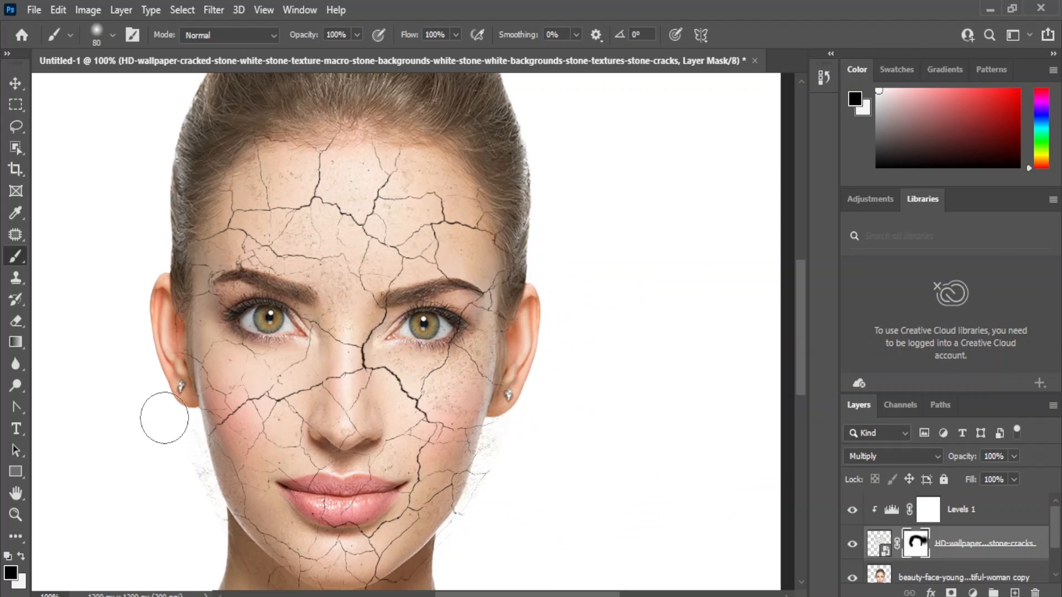
{"action": "left_click_drag", "start_coordinate": [599, 375], "coordinate": [612, 243]}
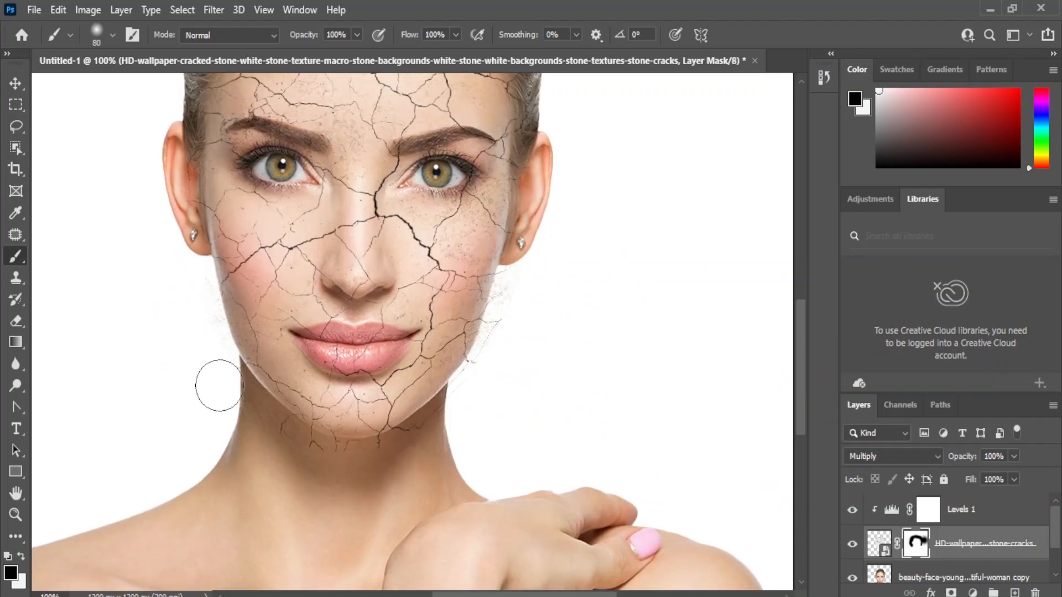
{"action": "mouse_move", "coordinate": [517, 282]}
{"action": "left_mouse_down"}
{"action": "mouse_move", "coordinate": [499, 361]}
{"action": "mouse_move", "coordinate": [476, 385]}
{"action": "mouse_move", "coordinate": [522, 268]}
{"action": "left_mouse_up"}
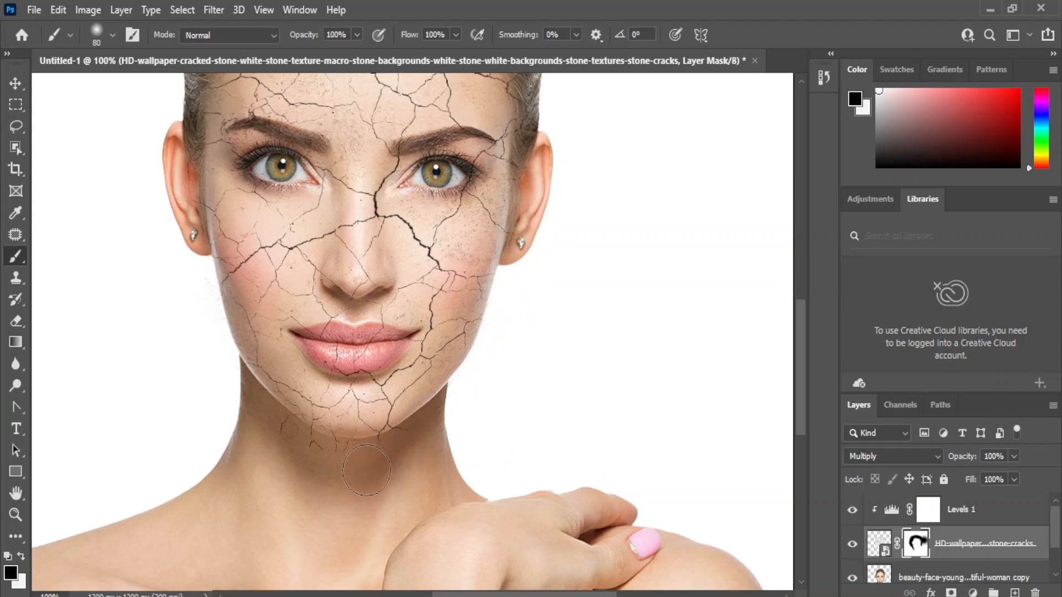
{"action": "mouse_move", "coordinate": [249, 417]}
{"action": "left_mouse_down"}
{"action": "mouse_move", "coordinate": [358, 457]}
{"action": "mouse_move", "coordinate": [349, 467]}
{"action": "mouse_move", "coordinate": [322, 462]}
{"action": "mouse_move", "coordinate": [406, 442]}
{"action": "mouse_move", "coordinate": [526, 212]}
{"action": "left_mouse_up"}
- Restore the cracks along the lower chin by painting on the mask with white
{"action": "key", "text": "ctrl+plus"}
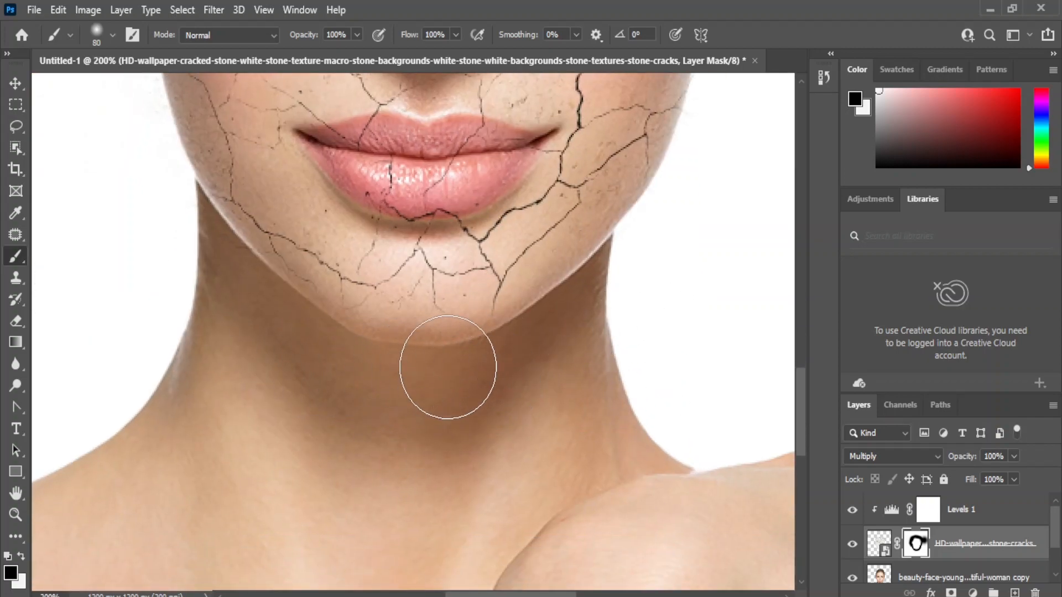
{"action": "left_click", "coordinate": [21, 555]}
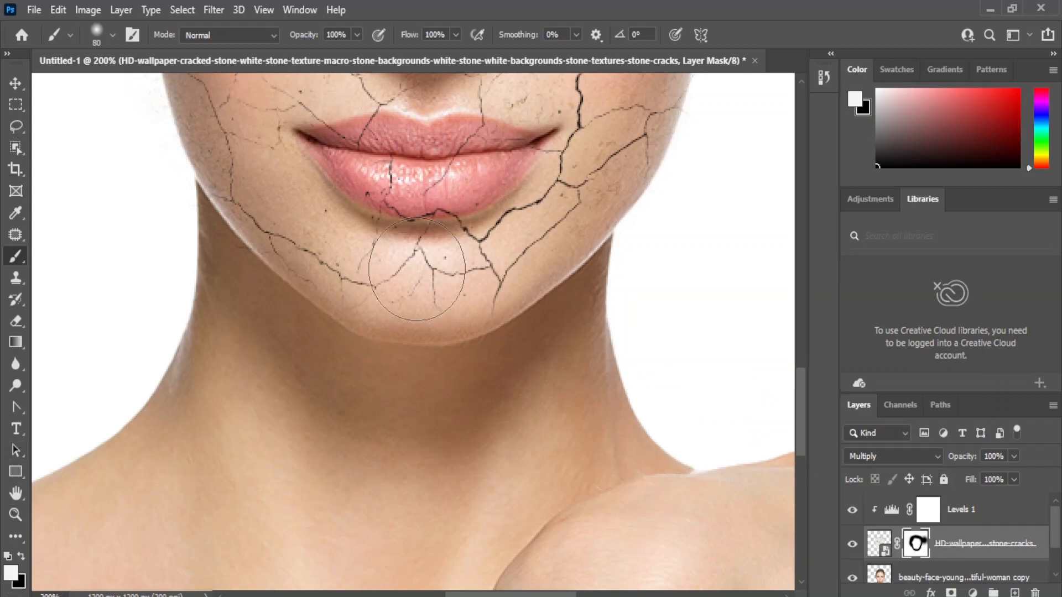
{"action": "mouse_move", "coordinate": [415, 299]}
{"action": "left_mouse_down"}
{"action": "mouse_move", "coordinate": [387, 277]}
{"action": "mouse_move", "coordinate": [348, 287]}
{"action": "mouse_move", "coordinate": [530, 309]}
{"action": "left_mouse_up"}
- Mask out the cracks spilling below the chin onto the neck with a 35 px black brush
{"action": "left_click", "coordinate": [21, 557]}
{"action": "key", "text": "bracketleft"}
{"action": "key", "text": "bracketleft"}
{"action": "key", "text": "bracketleft"}
{"action": "key", "text": "bracketleft"}
{"action": "key", "text": "bracketleft"}
{"action": "key", "text": "bracketleft"}
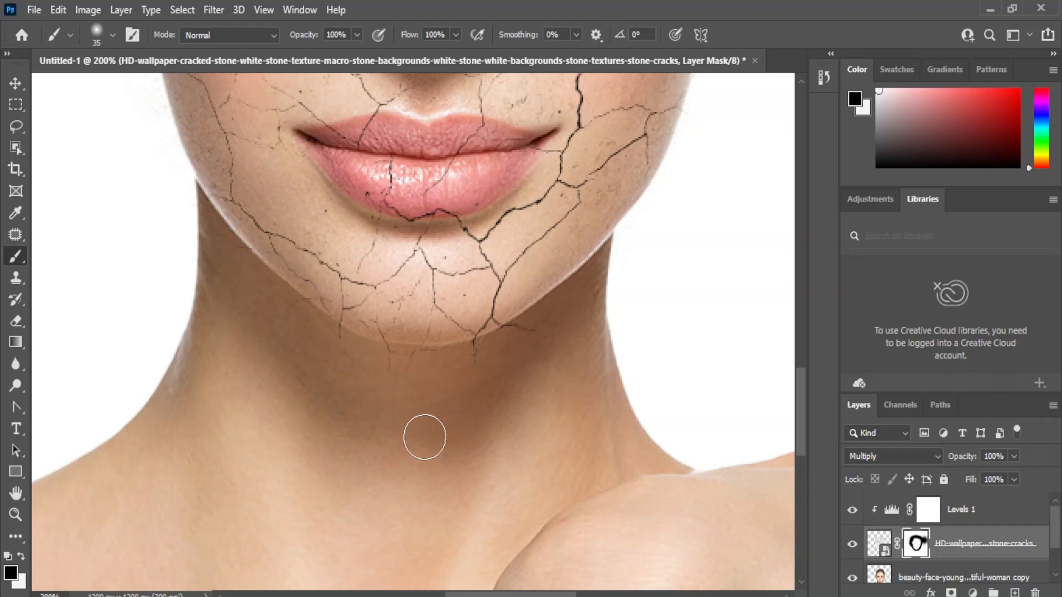
{"action": "mouse_move", "coordinate": [524, 354]}
{"action": "left_mouse_down"}
{"action": "mouse_move", "coordinate": [469, 361]}
{"action": "mouse_move", "coordinate": [576, 303]}
{"action": "left_mouse_up"}
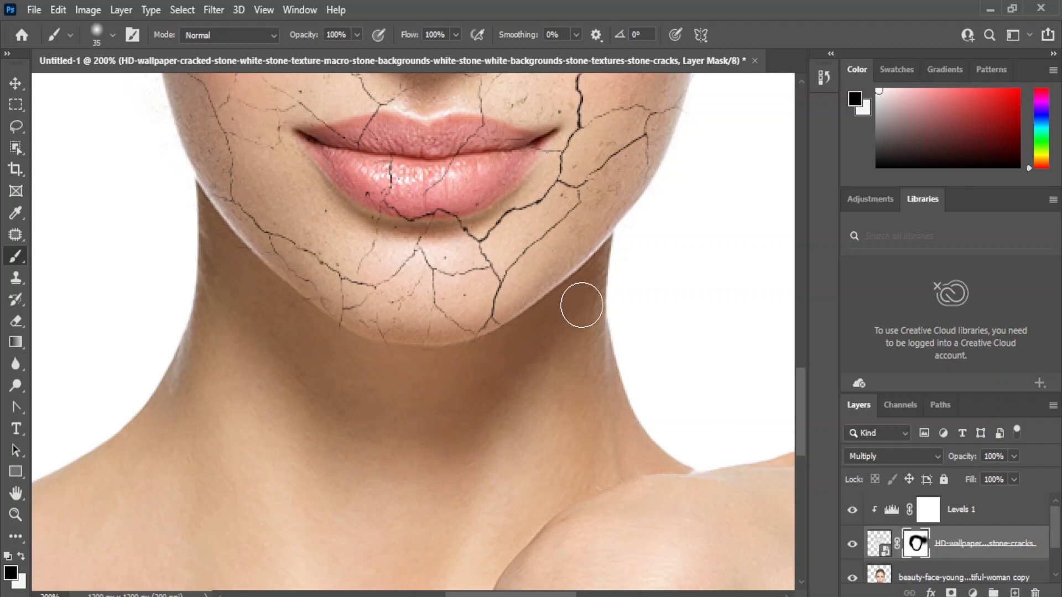
{"action": "key", "text": "ctrl+minus"}
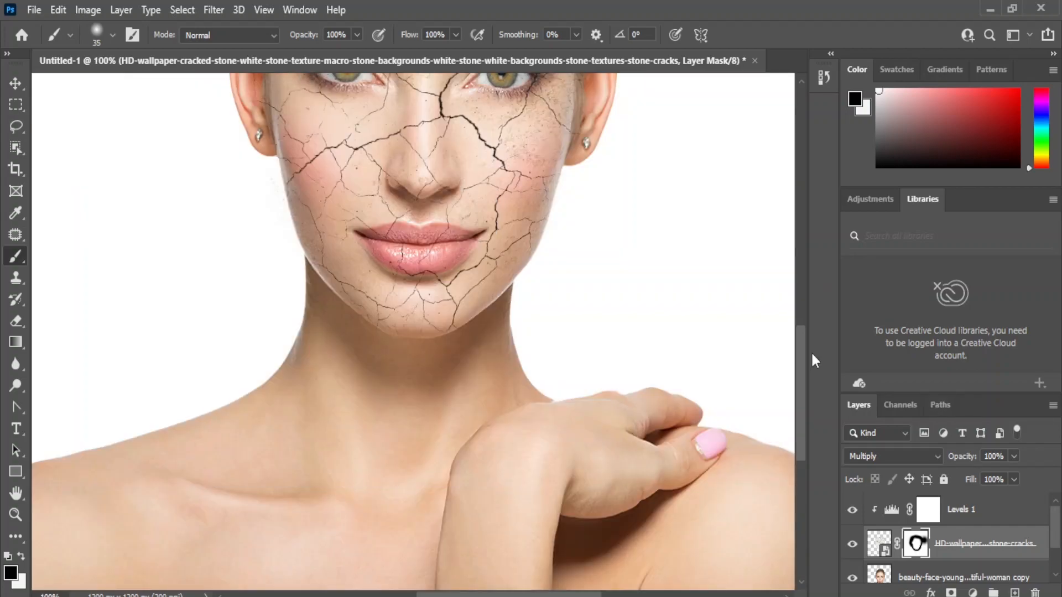
{"action": "left_click_drag", "start_coordinate": [436, 175], "coordinate": [471, 450]}
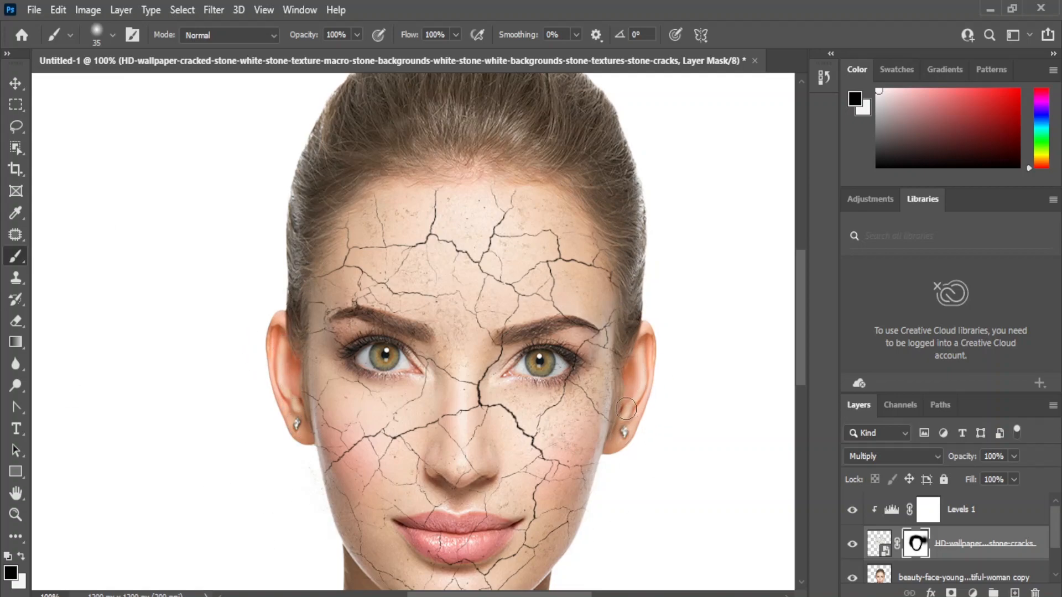
- Switch to the Move tool and deselect the crack texture layer
{"action": "key", "text": "ctrl+minus"}
{"action": "key", "text": "v"}
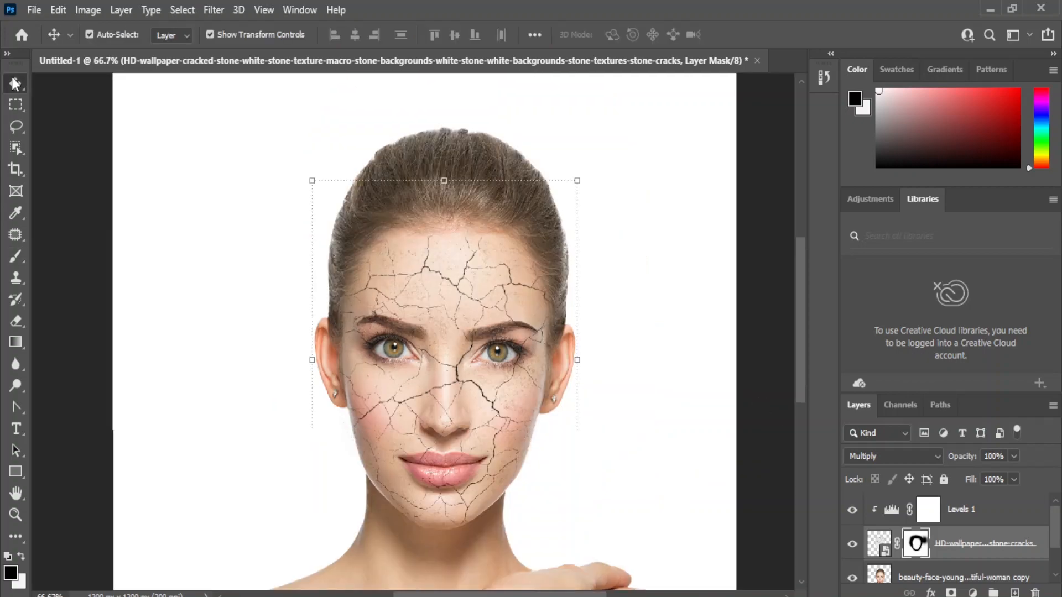
{"action": "left_click", "coordinate": [756, 230]}
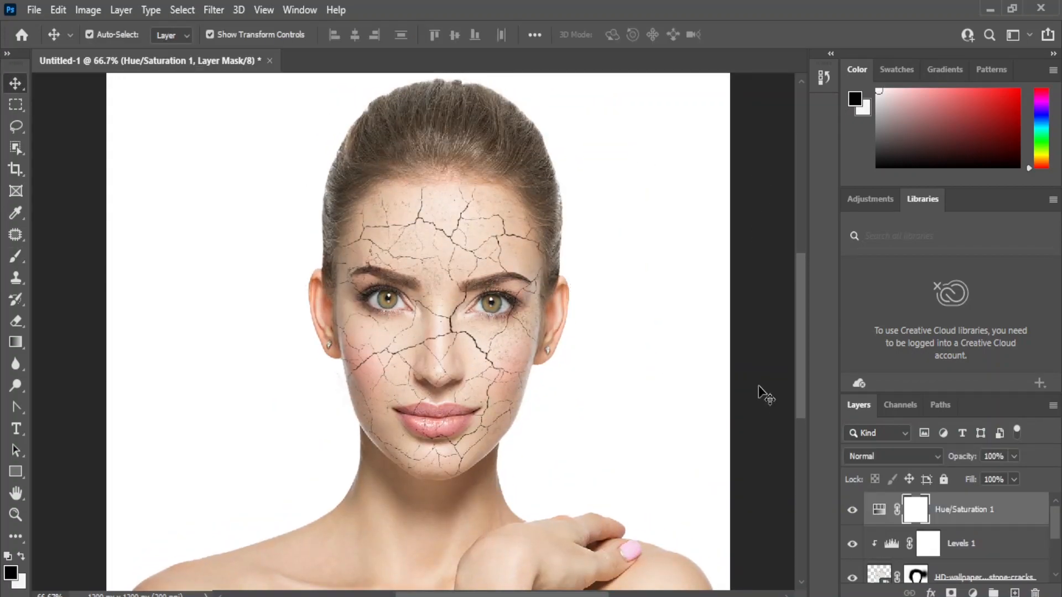
- Add a new layer and place it directly below the portrait copy layer
{"action": "scroll", "coordinate": [985, 514], "scroll_direction": "down", "scroll_amount": 2}
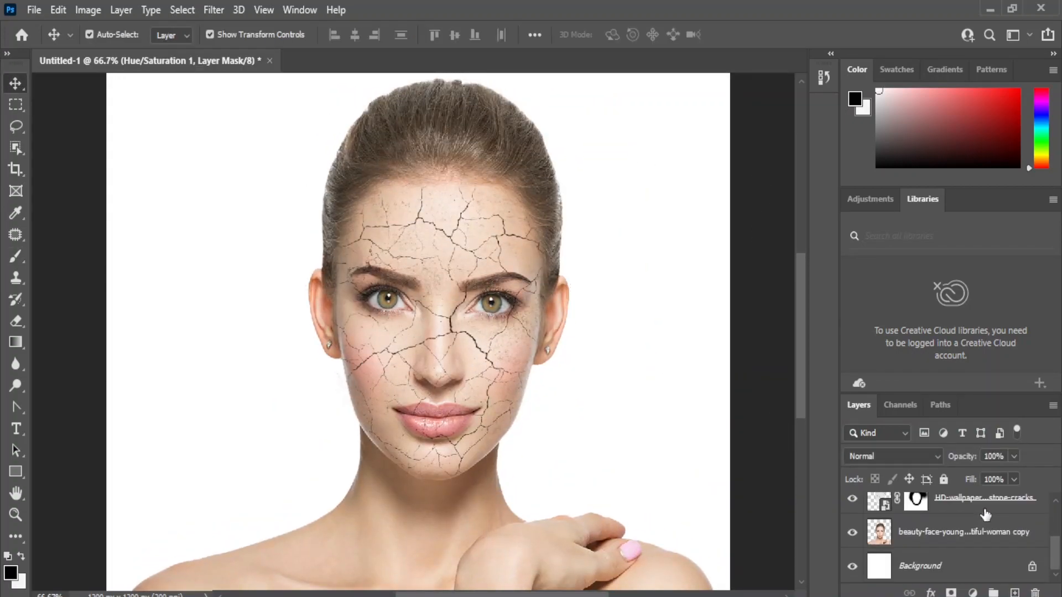
{"action": "left_click", "coordinate": [935, 546]}
{"action": "left_click", "coordinate": [1014, 592]}
{"action": "left_click_drag", "start_coordinate": [918, 541], "coordinate": [914, 576]}
- Add a Gradient Fill layer behind the portrait using the white-to-black Foreground to Background preset, with the white stop at 32%
{"action": "key", "text": "x"}
{"action": "left_click", "coordinate": [972, 592]}
{"action": "left_click", "coordinate": [969, 316]}
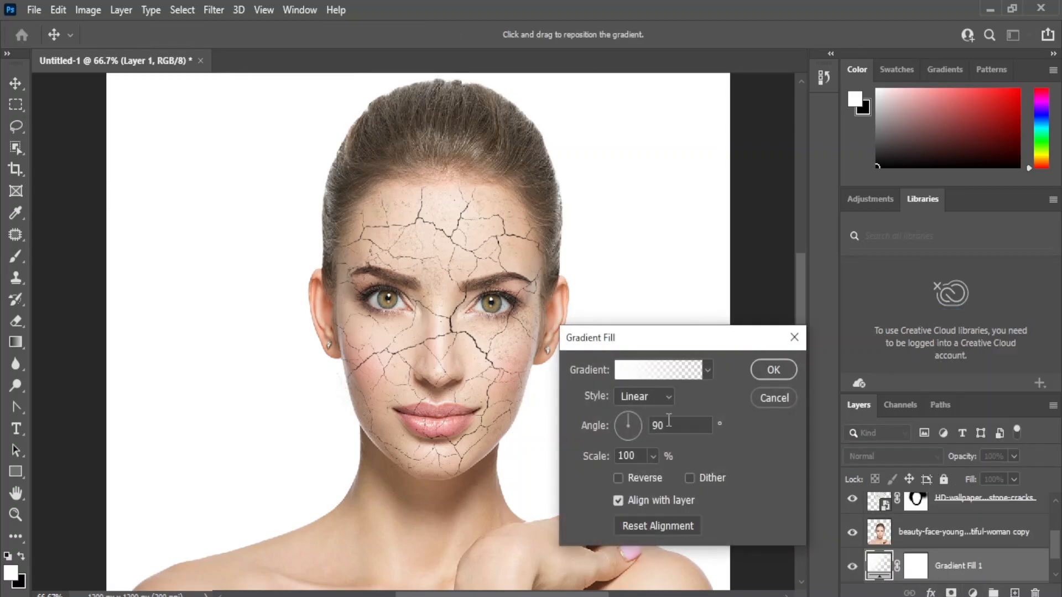
{"action": "left_click", "coordinate": [679, 370]}
{"action": "left_click", "coordinate": [722, 227]}
{"action": "left_click", "coordinate": [742, 253]}
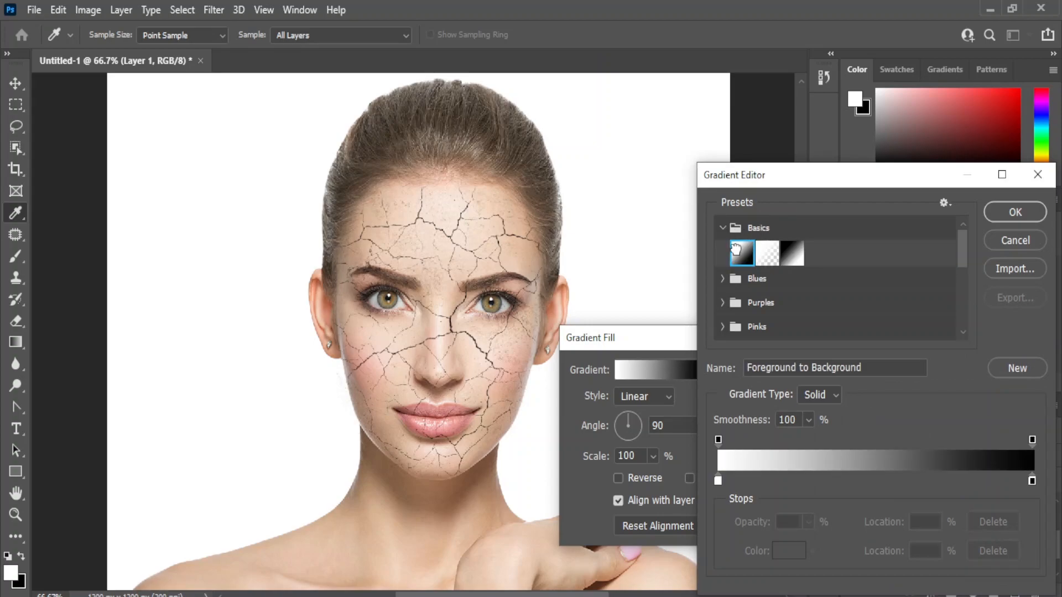
{"action": "left_click_drag", "start_coordinate": [718, 480], "coordinate": [740, 480]}
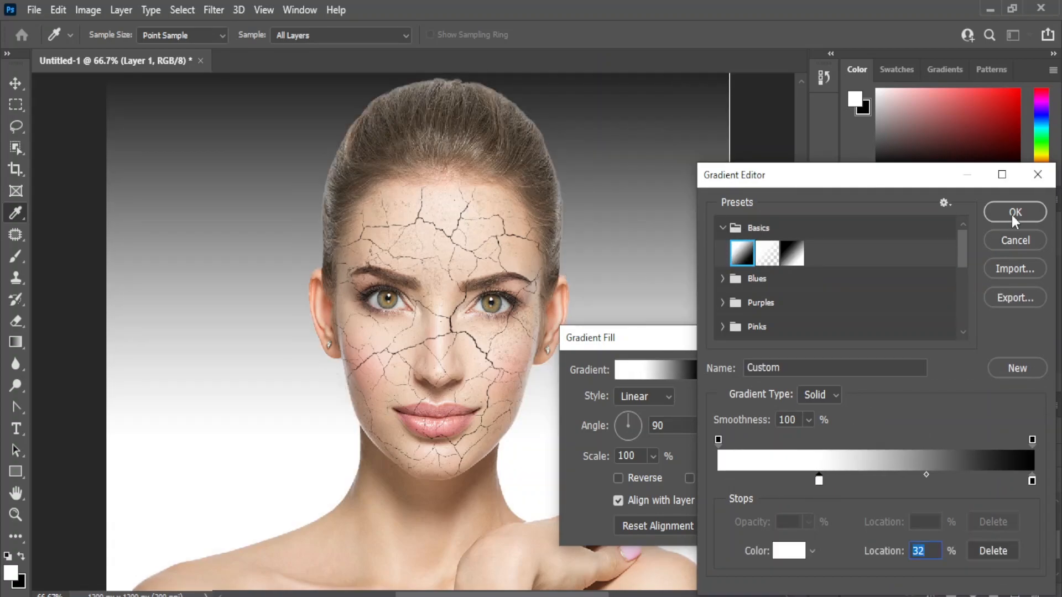
{"action": "left_click", "coordinate": [1013, 213]}
- Set the gradient fill's style to Radial with a scale of 150%
{"action": "left_click", "coordinate": [664, 396]}
{"action": "left_click", "coordinate": [639, 425]}
{"action": "left_click_drag", "start_coordinate": [653, 456], "coordinate": [659, 478]}
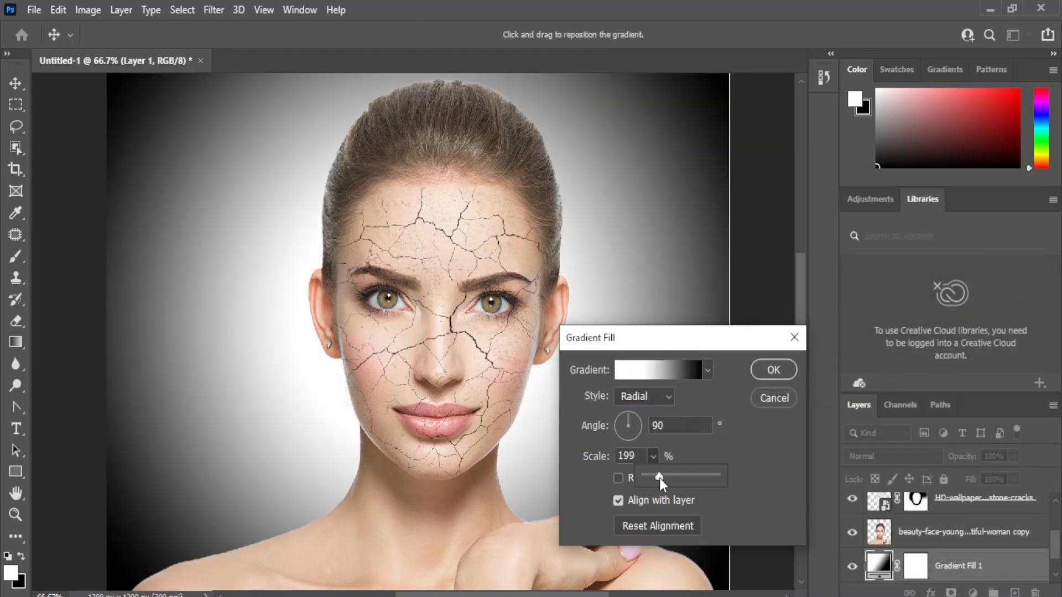
{"action": "double_click", "coordinate": [630, 456]}
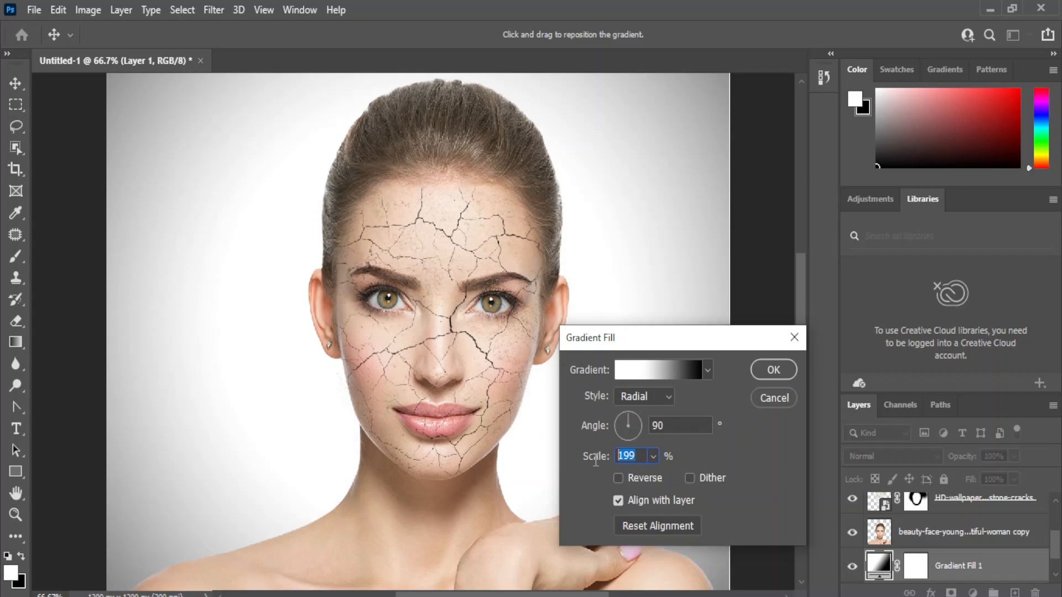
{"action": "type", "text": "150"}
{"action": "left_click", "coordinate": [762, 363]}
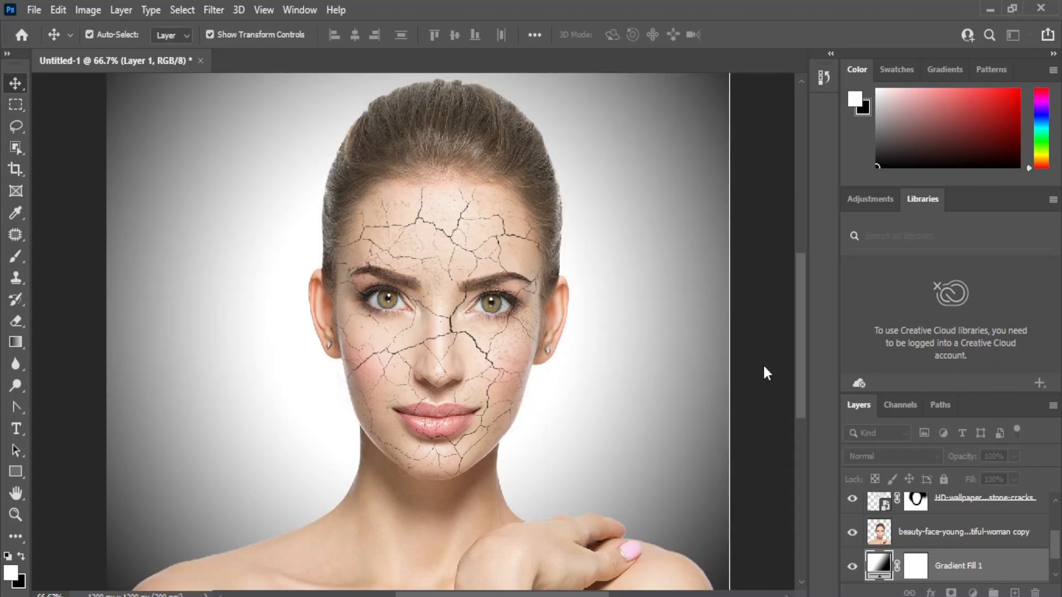
- Add a Gradient Map adjustment layer above the Hue/Saturation layer
{"action": "key", "text": "ctrl+minus"}
{"action": "scroll", "coordinate": [971, 544], "scroll_direction": "up", "scroll_amount": 3}
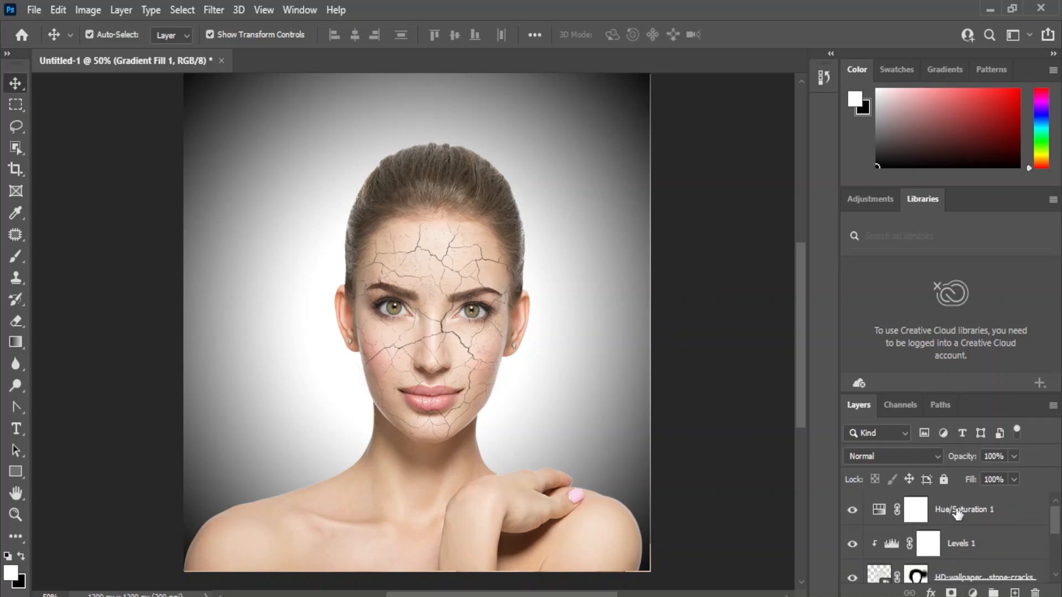
{"action": "left_click", "coordinate": [964, 511]}
{"action": "left_click", "coordinate": [972, 592]}
{"action": "left_click", "coordinate": [962, 562]}
- Apply a gradient from the Purples presets to the gradient map and change its end stop colour to orange
{"action": "left_click", "coordinate": [627, 180]}
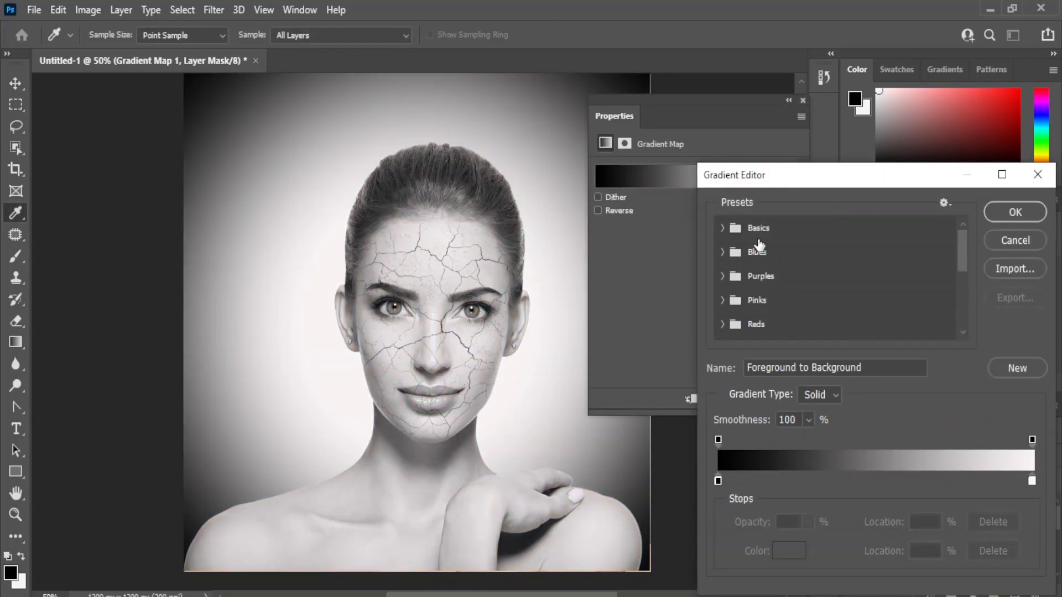
{"action": "left_click", "coordinate": [724, 279]}
{"action": "left_click", "coordinate": [891, 301]}
{"action": "left_click", "coordinate": [1032, 480]}
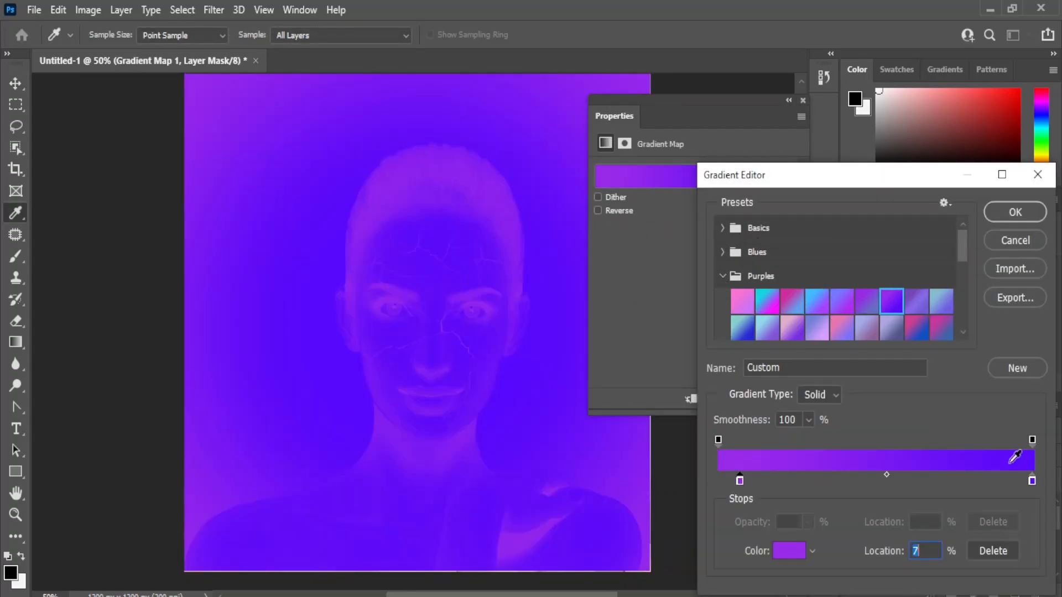
{"action": "left_click", "coordinate": [789, 550]}
{"action": "left_click", "coordinate": [842, 425]}
{"action": "left_click_drag", "start_coordinate": [860, 436], "coordinate": [860, 469]}
{"action": "left_click", "coordinate": [819, 281]}
{"action": "left_click", "coordinate": [968, 266]}
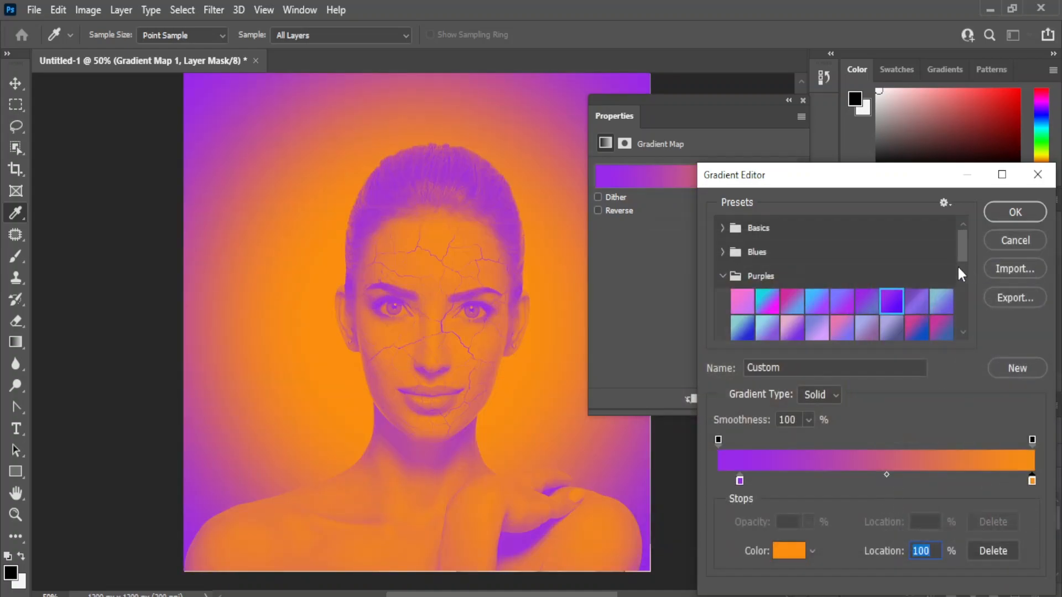
{"action": "left_click", "coordinate": [996, 210]}
- Set the Gradient Map layer's blend mode to Soft Light and its opacity to 36%, then deselect the layer
{"action": "left_click", "coordinate": [939, 455]}
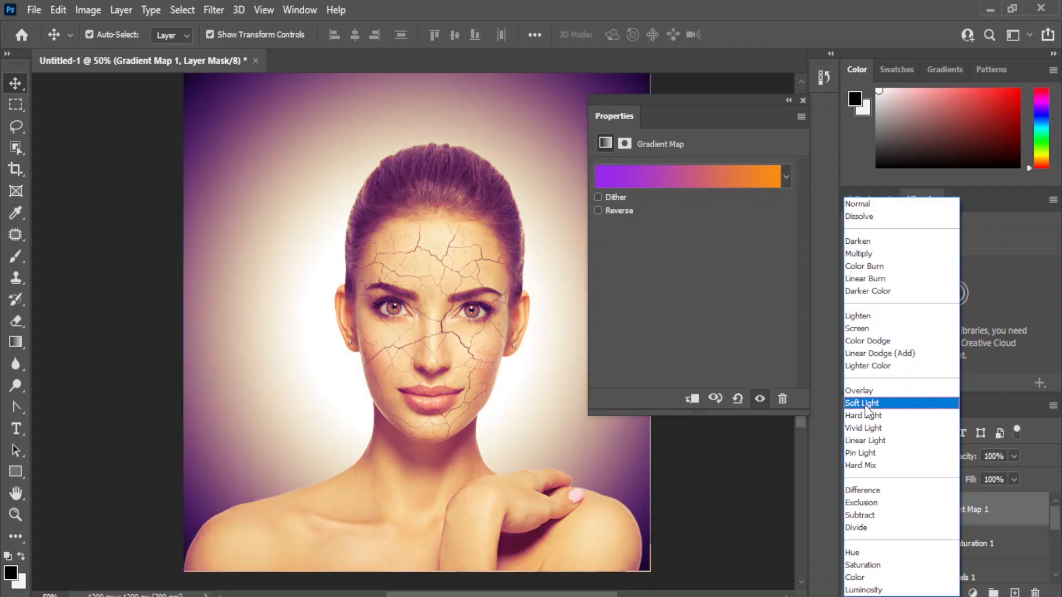
{"action": "left_click", "coordinate": [861, 404]}
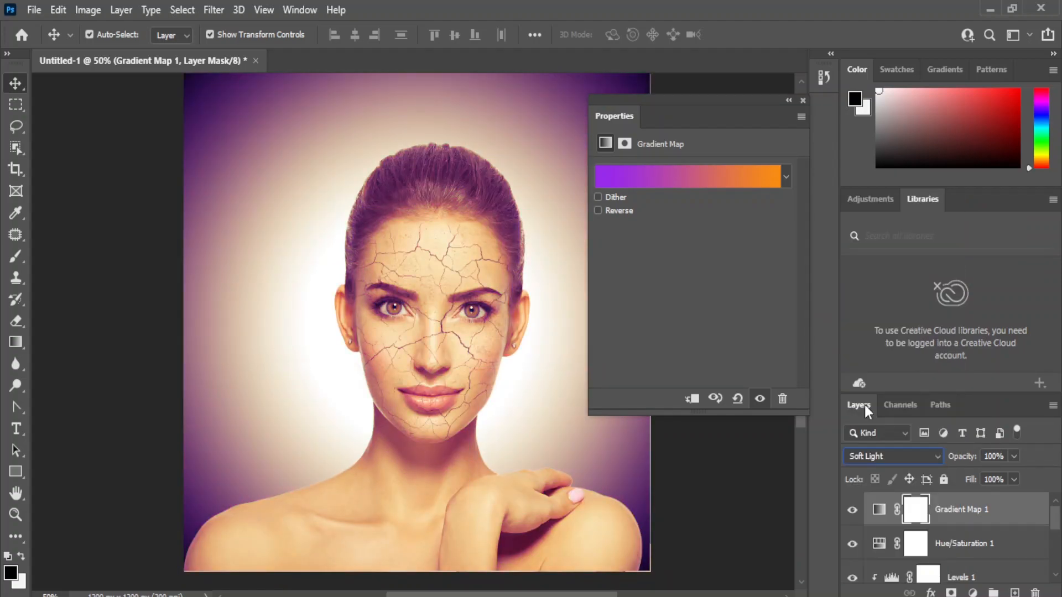
{"action": "left_click_drag", "start_coordinate": [1012, 456], "coordinate": [968, 473]}
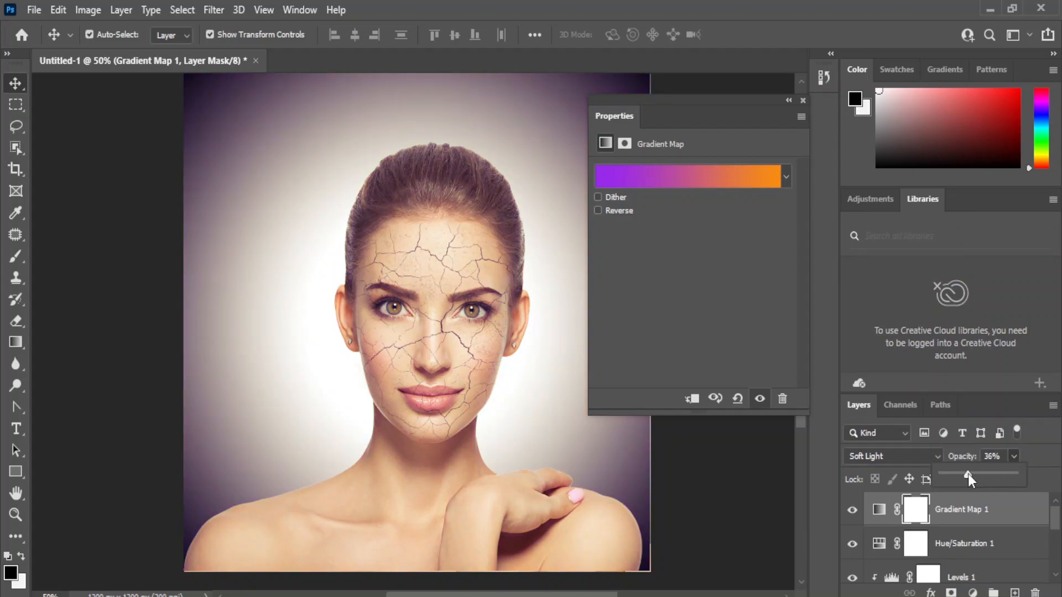
{"action": "left_click", "coordinate": [802, 100]}
{"action": "left_click", "coordinate": [722, 300]}
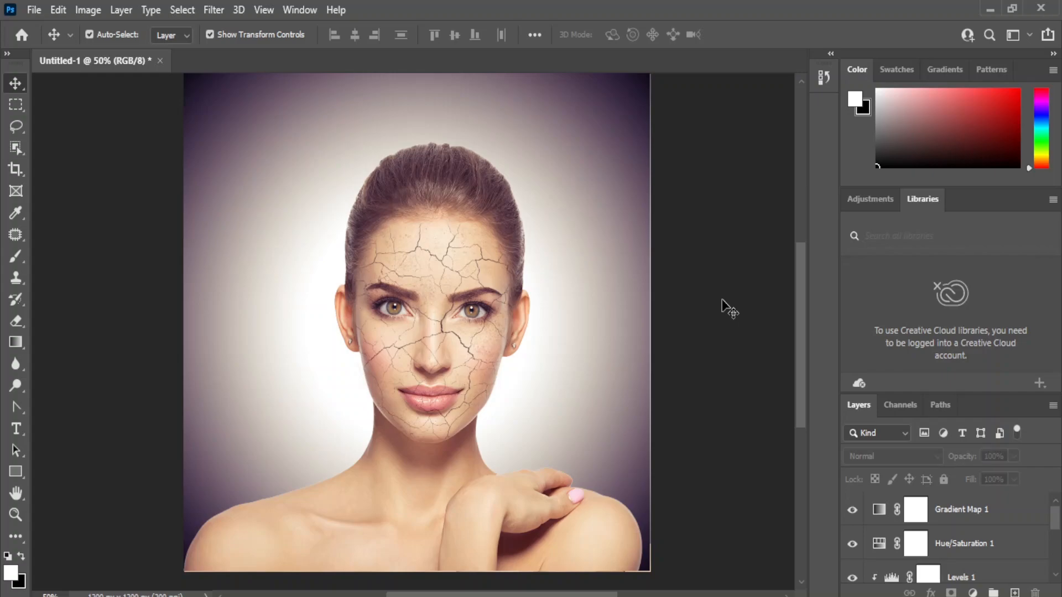
- Examine the finished cracked-skin portrait up close and as a whole
{"action": "key", "text": "ctrl+plus"}
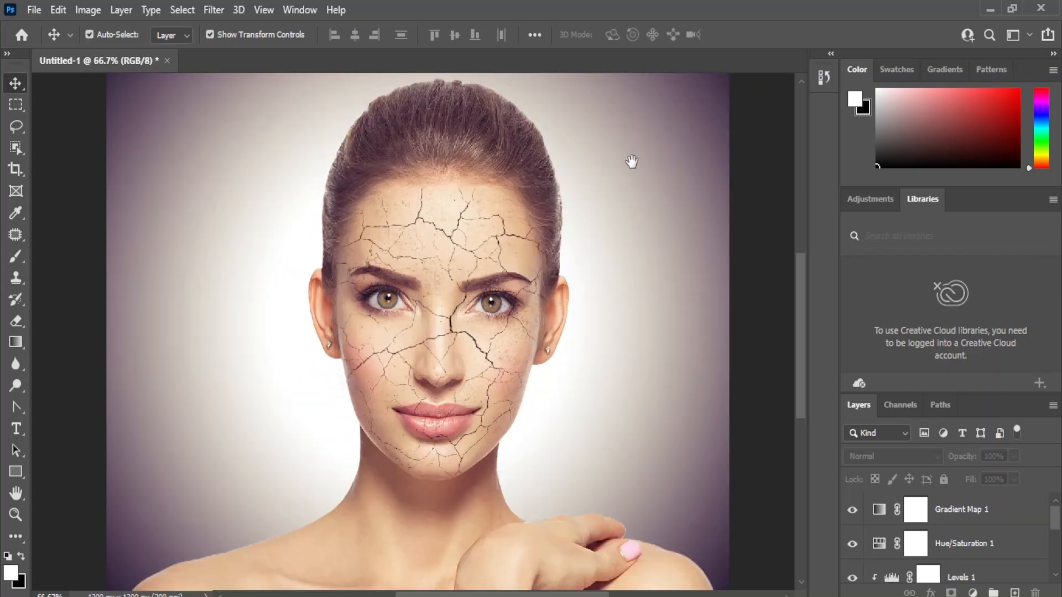
{"action": "left_click_drag", "start_coordinate": [633, 159], "coordinate": [618, 218]}
{"action": "left_click_drag", "start_coordinate": [590, 321], "coordinate": [603, 280]}
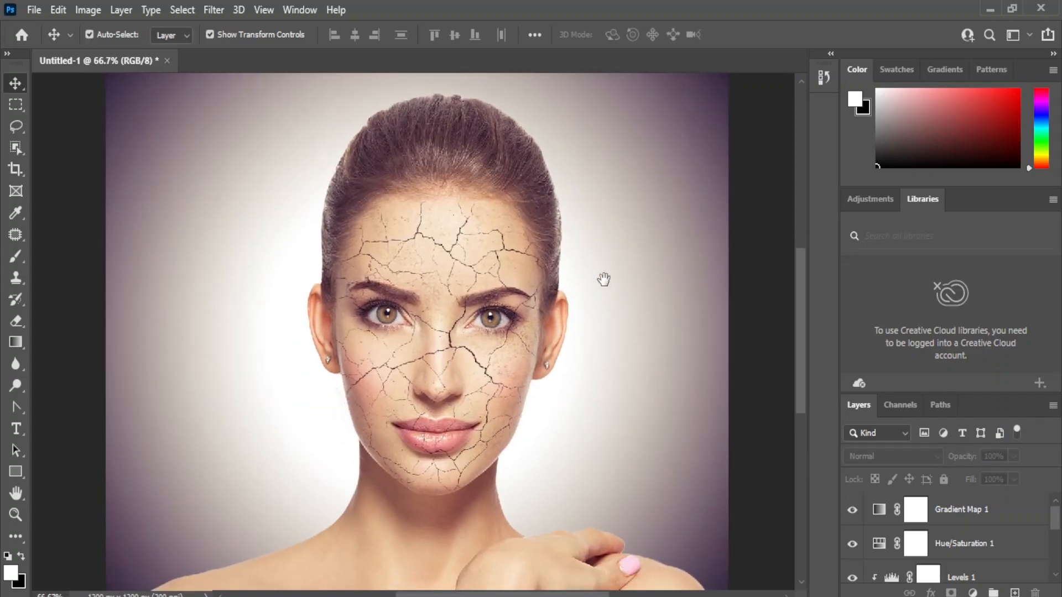
{"action": "key", "text": "ctrl+minus"}
{"action": "key", "text": "ctrl+plus"}
{"action": "key", "text": "ctrl+plus"}
{"action": "key", "text": "ctrl+plus"}
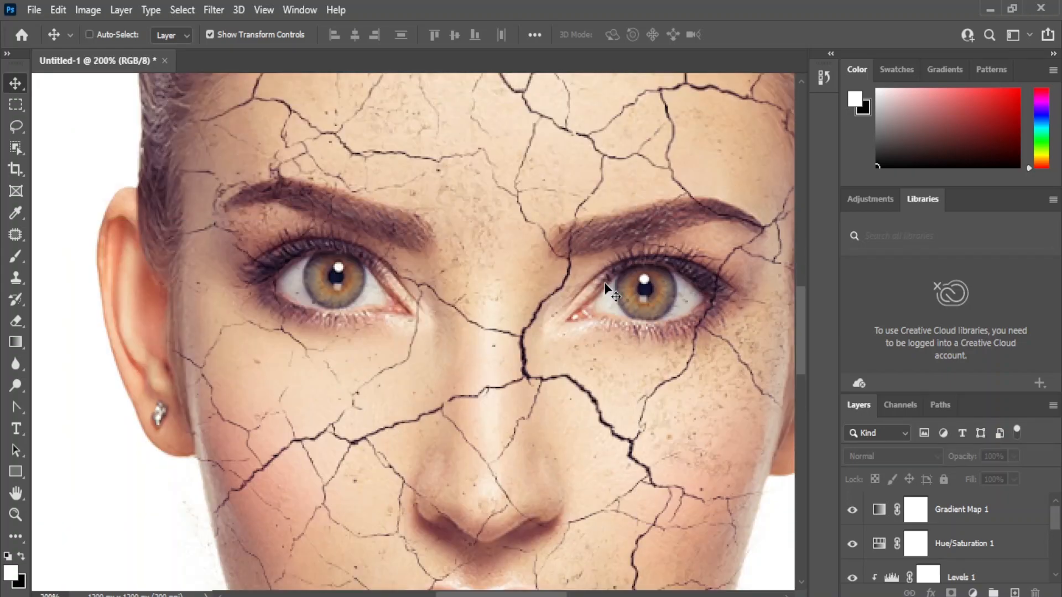
{"action": "key", "text": "ctrl+minus"}
{"action": "key", "text": "ctrl+minus"}
{"action": "key", "text": "ctrl+minus"}
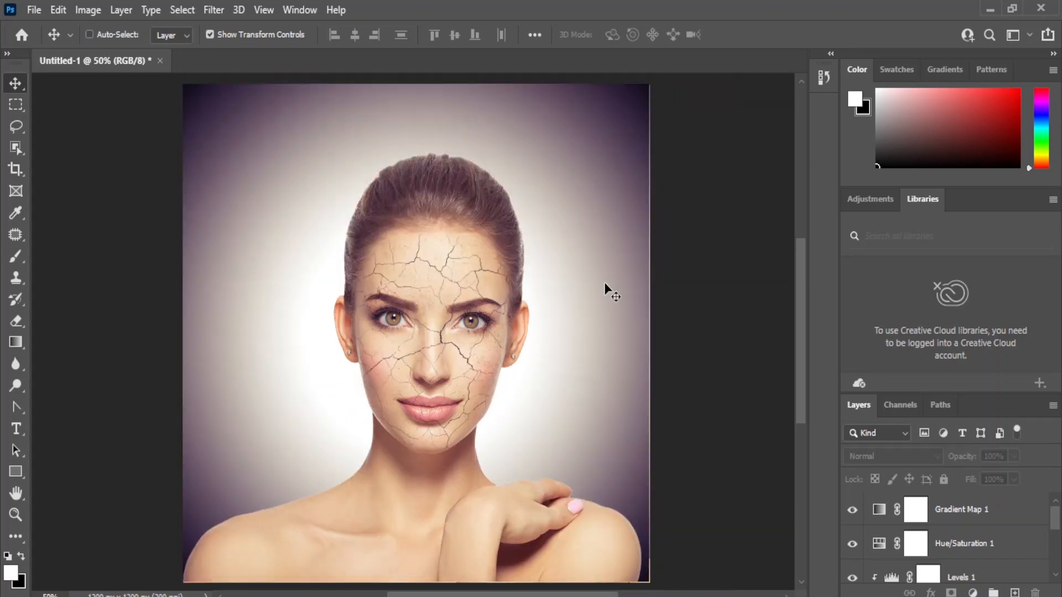